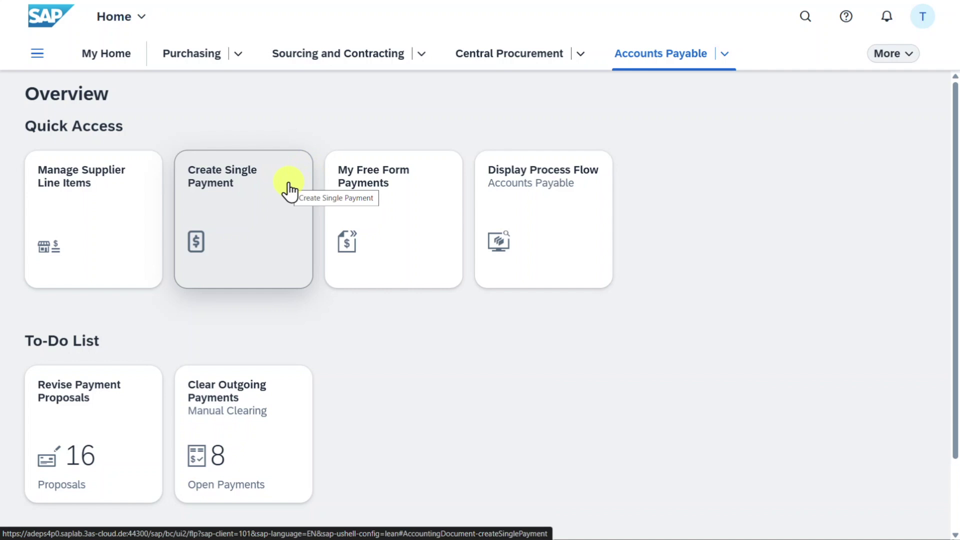
Search the launchpad for 'create supplier' and open Create Supplier Invoice.
{"action": "left_click", "coordinate": [805, 17]}
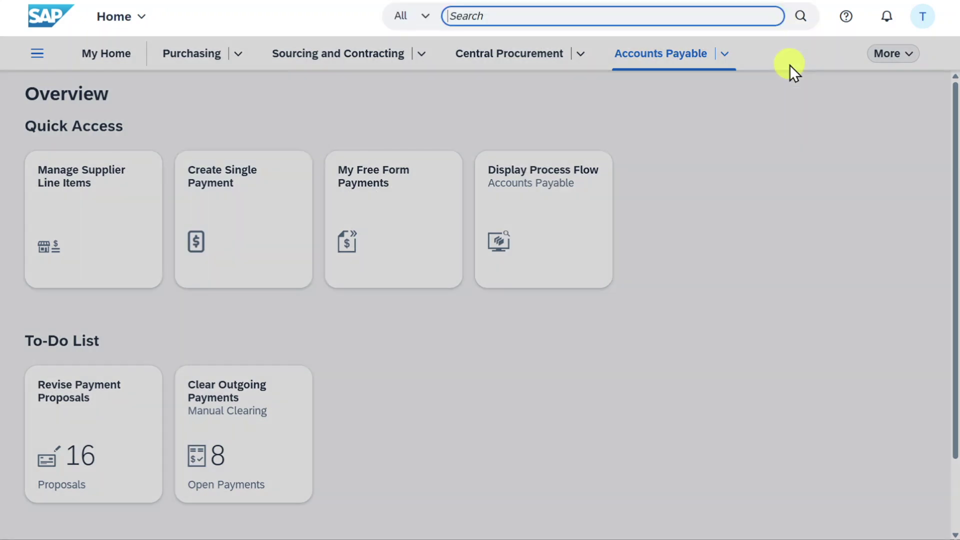
{"action": "type", "text": "create supplier"}
{"action": "left_click", "coordinate": [574, 109]}
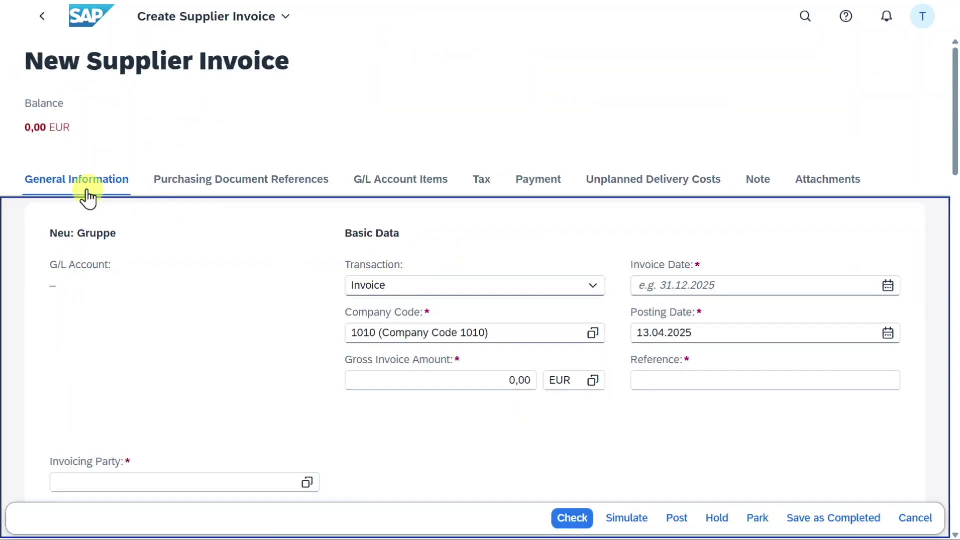
Keep transaction type Invoice, enter the gross amount, and set invoice and posting dates to 13.04.2025.
{"action": "left_click", "coordinate": [596, 286]}
{"action": "left_click", "coordinate": [584, 302]}
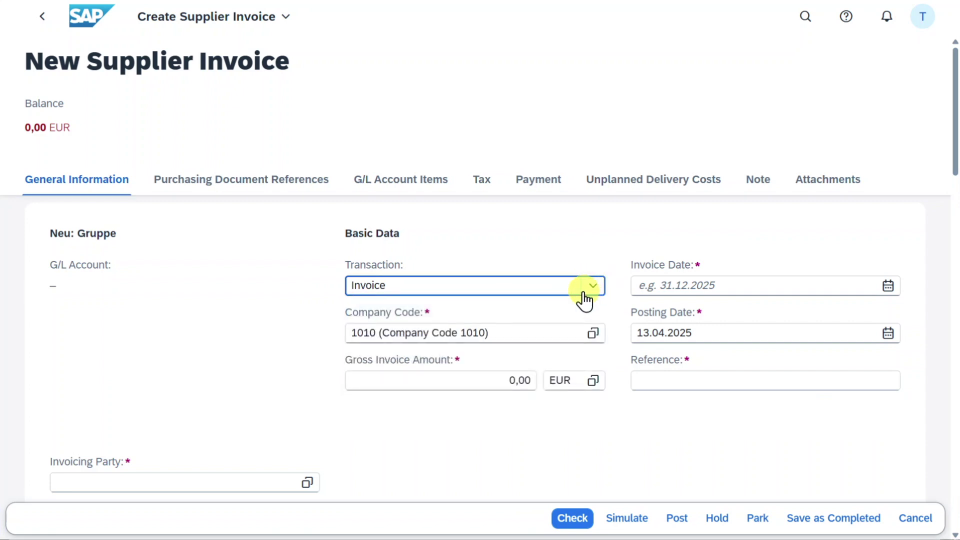
{"action": "left_click", "coordinate": [508, 379]}
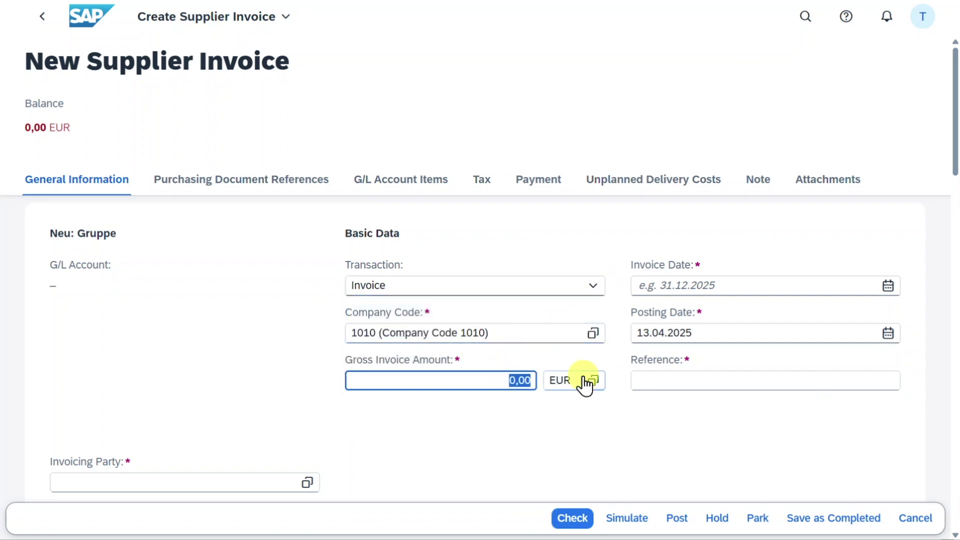
{"action": "type", "text": "10"}
{"action": "left_click", "coordinate": [737, 283]}
{"action": "left_click", "coordinate": [718, 382]}
{"action": "double_click", "coordinate": [631, 326]}
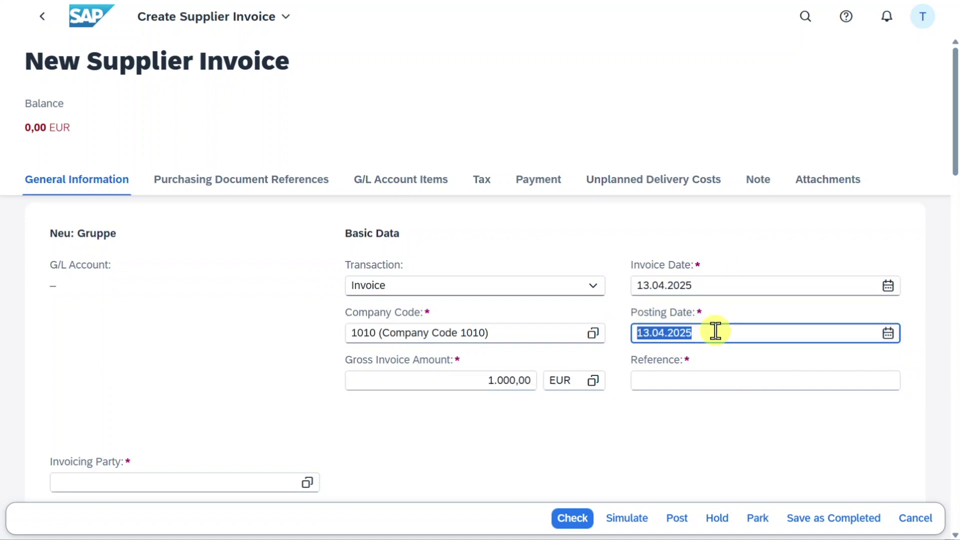
Enter reference TEST and select supplier Test Single as invoicing party.
{"action": "left_click", "coordinate": [700, 382]}
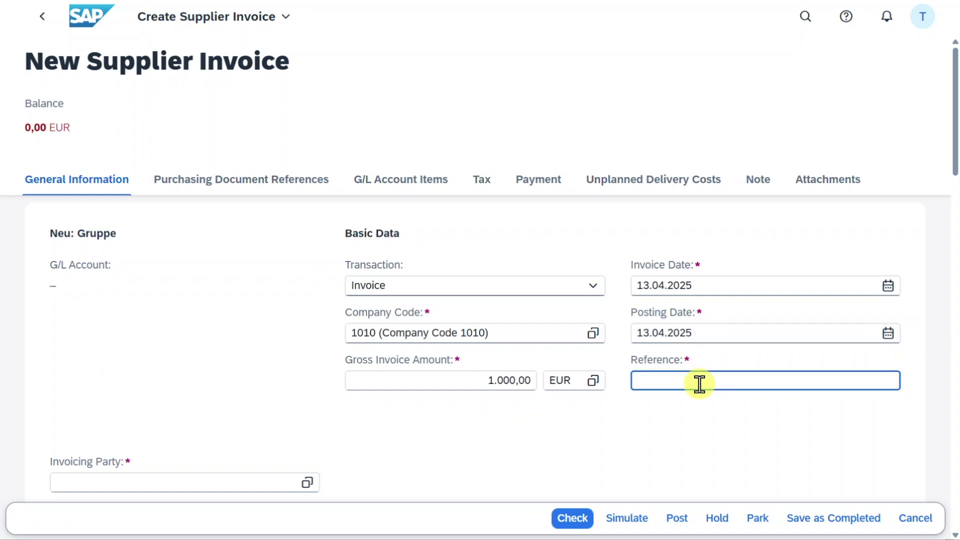
{"action": "type", "text": "test"}
{"action": "scroll", "coordinate": [214, 296], "scroll_direction": "down", "scroll_amount": 3}
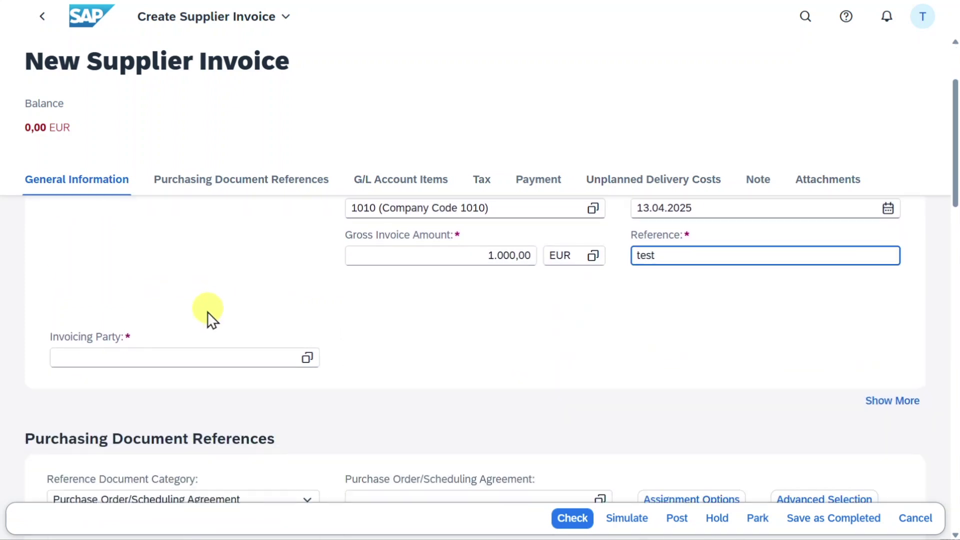
{"action": "left_click", "coordinate": [227, 359]}
{"action": "type", "text": "1000023"}
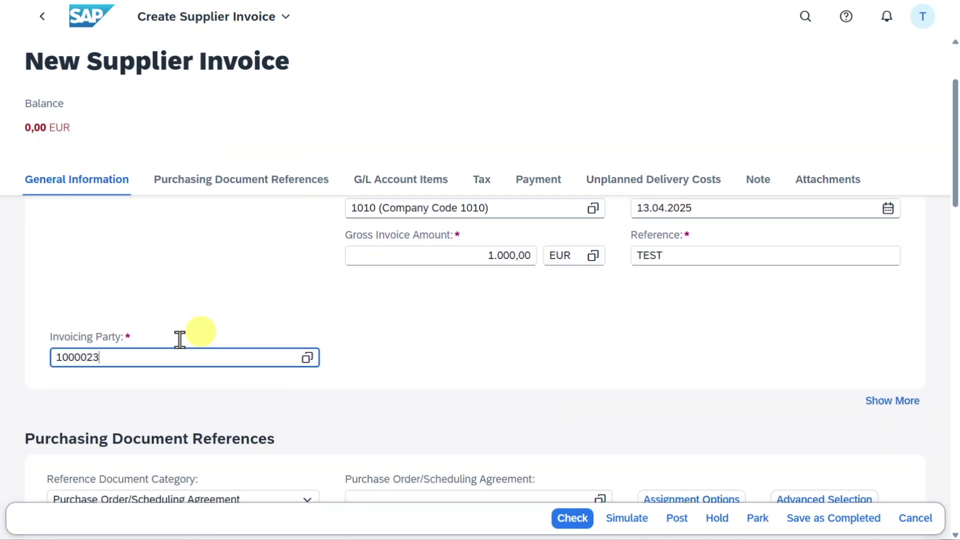
{"action": "left_click", "coordinate": [133, 413]}
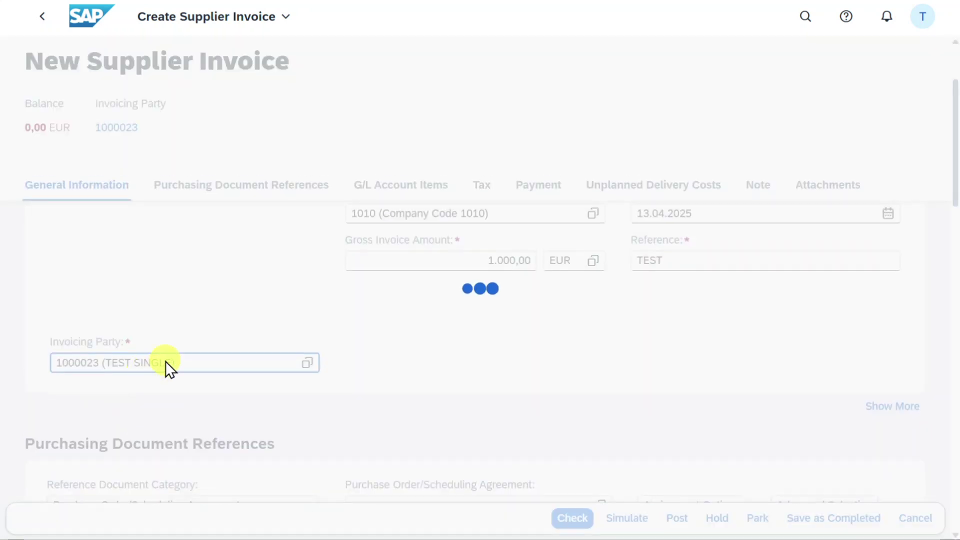
{"action": "scroll", "coordinate": [467, 399], "scroll_direction": "down", "scroll_amount": 5}
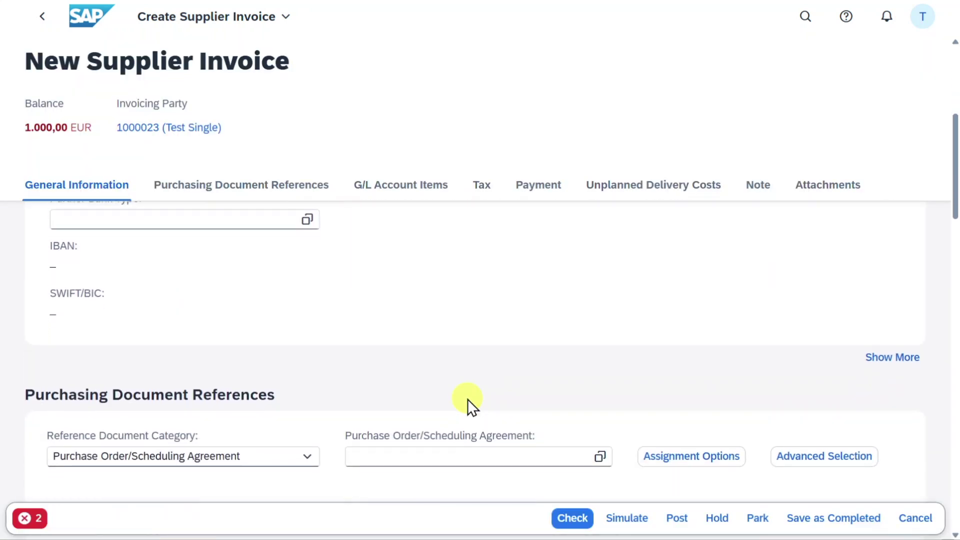
Add a G/L line on Leasing Expense account 63009000 for 1.000,00 EUR.
{"action": "scroll", "coordinate": [467, 399], "scroll_direction": "down", "scroll_amount": 2}
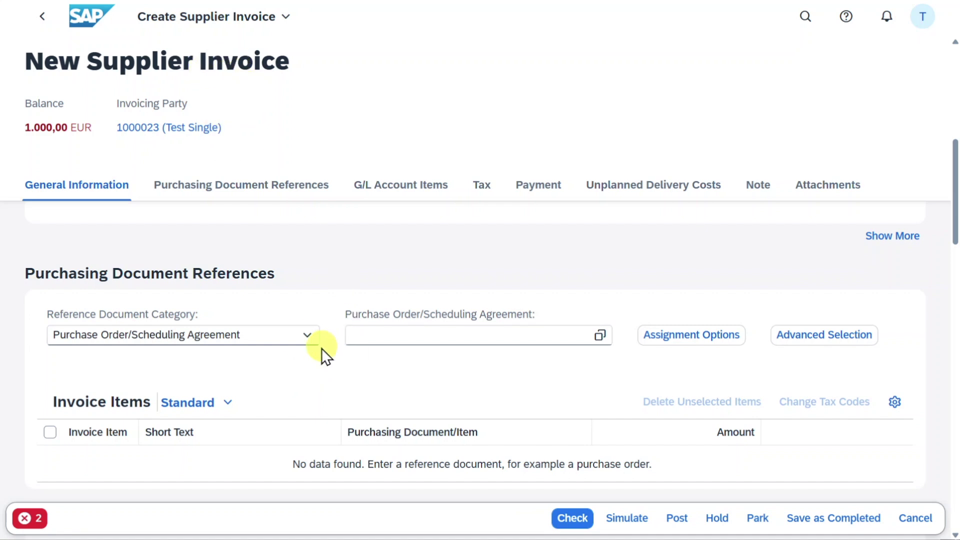
{"action": "scroll", "coordinate": [317, 356], "scroll_direction": "down", "scroll_amount": 3}
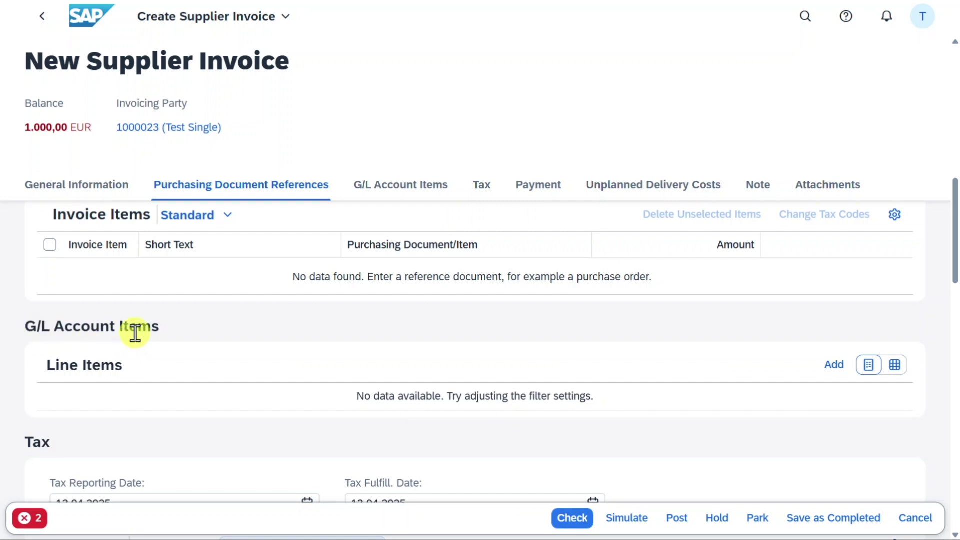
{"action": "left_click", "coordinate": [832, 367]}
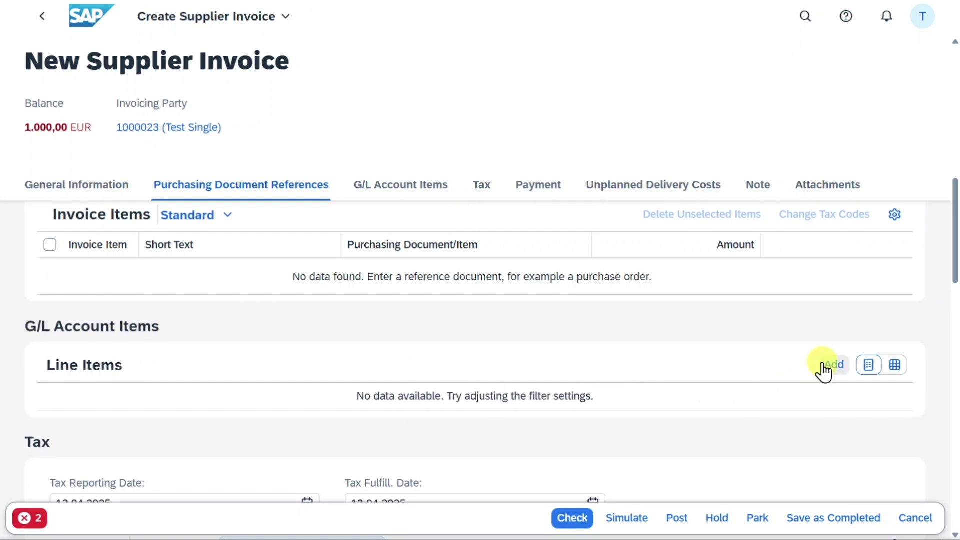
{"action": "left_click", "coordinate": [252, 360]}
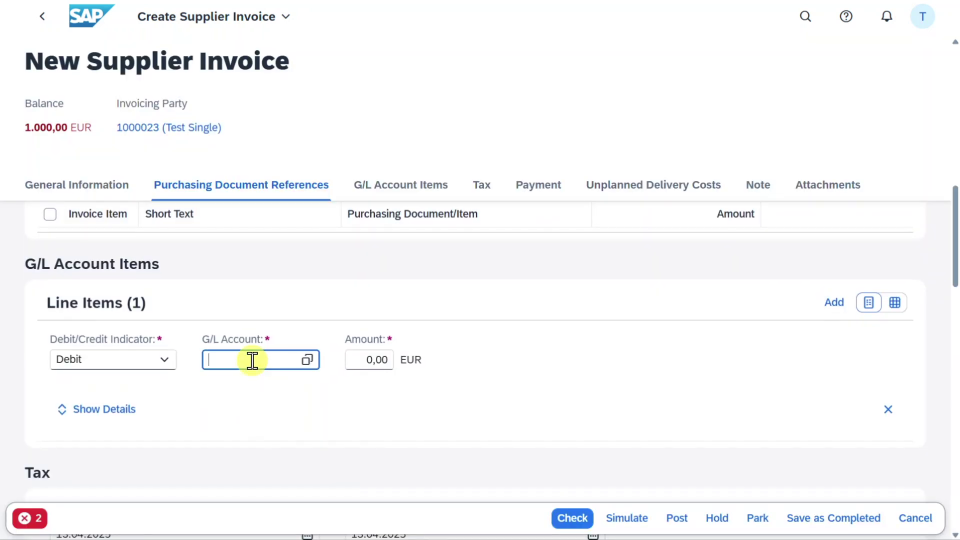
{"action": "type", "text": "expe"}
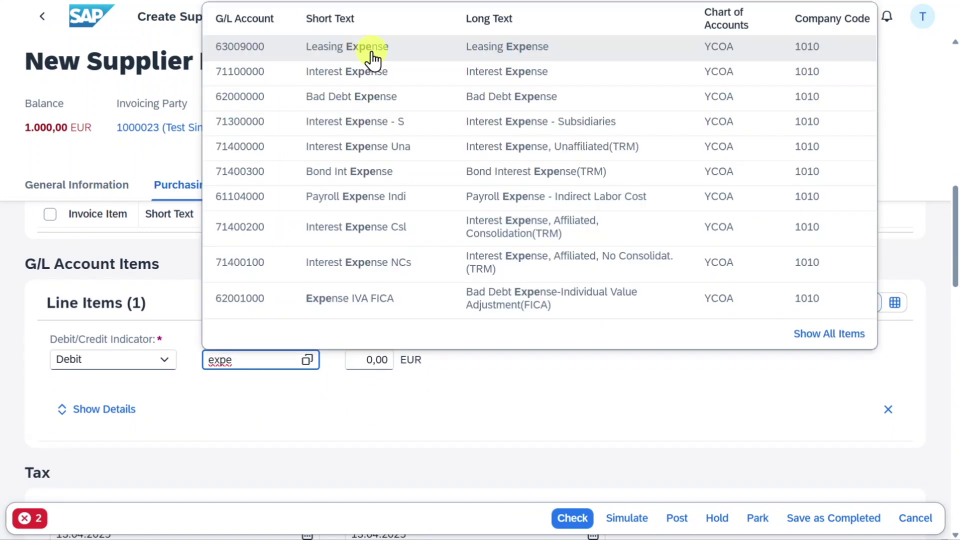
{"action": "left_click", "coordinate": [365, 59]}
{"action": "key", "text": "Tab"}
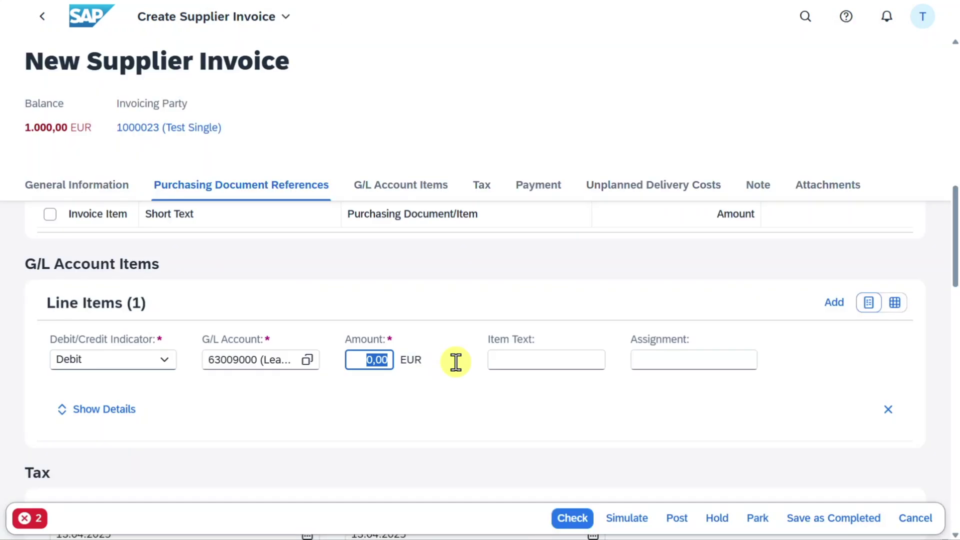
{"action": "type", "text": "1000"}
{"action": "key", "text": "Return"}
Check the invoice for errors, revealing the missing tax code.
{"action": "left_click", "coordinate": [25, 519]}
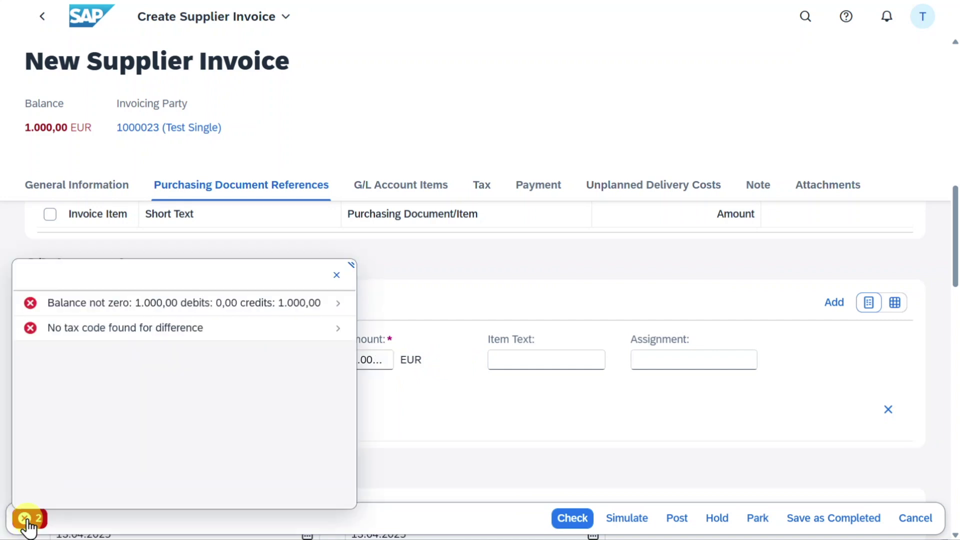
{"action": "left_click", "coordinate": [27, 520]}
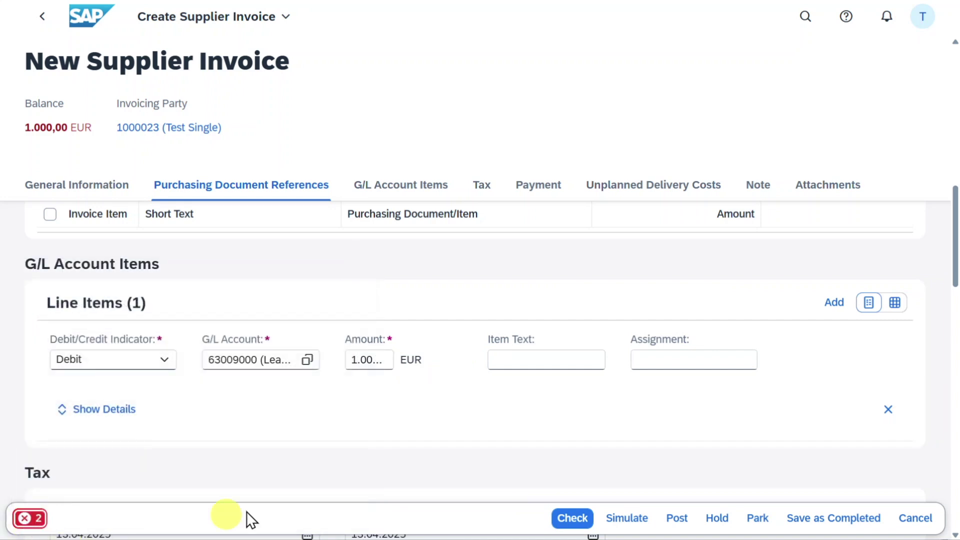
{"action": "left_click", "coordinate": [574, 519]}
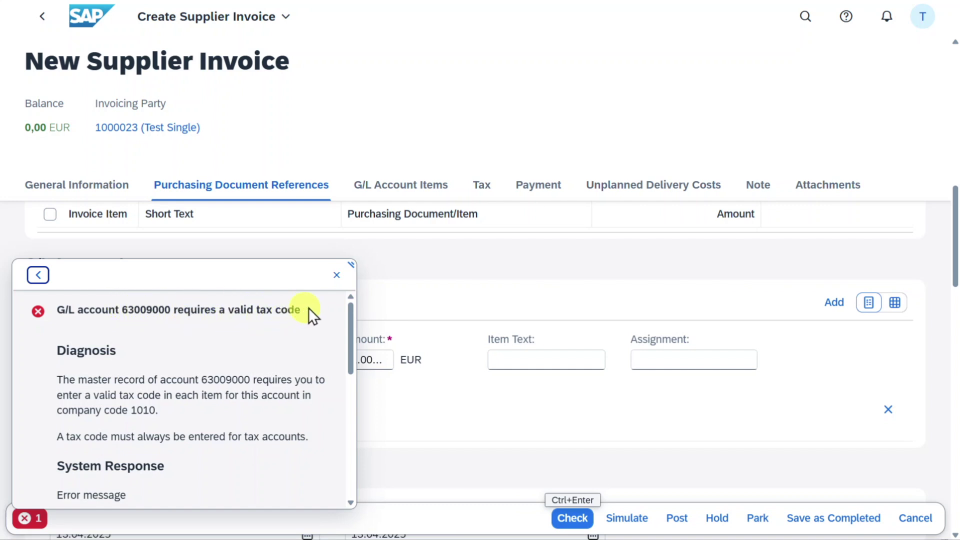
Set tax code V1 on the G/L line, accept cost center 10101101, and recheck.
{"action": "left_click", "coordinate": [336, 278]}
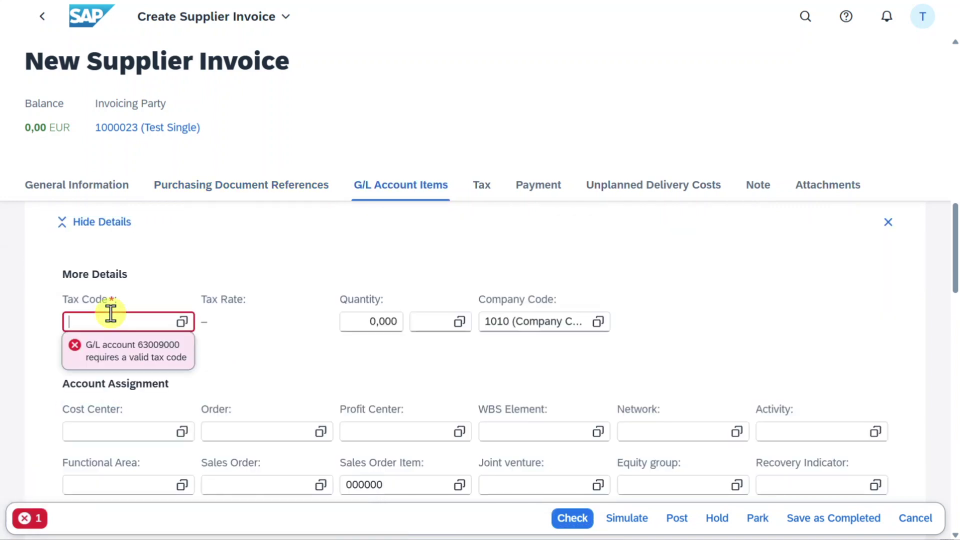
{"action": "type", "text": "V1"}
{"action": "left_click", "coordinate": [155, 369]}
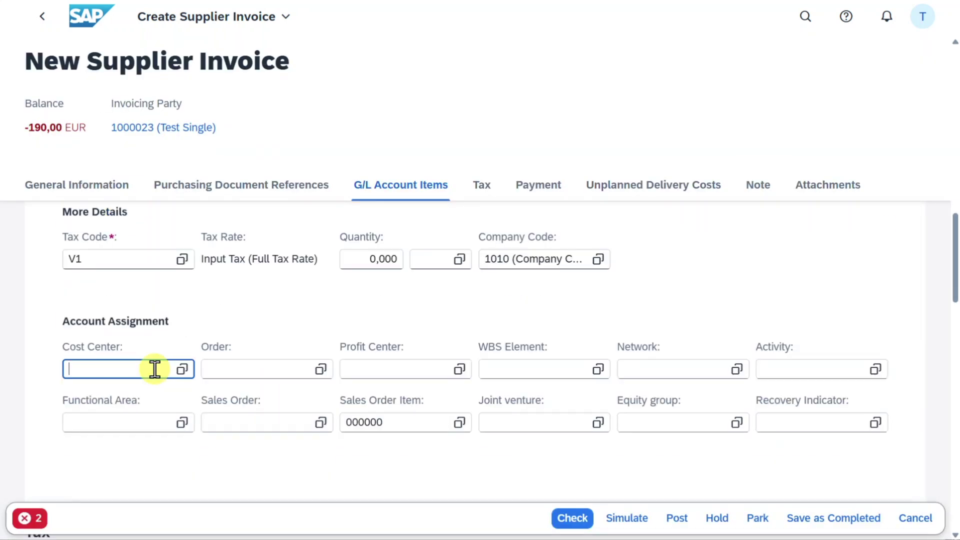
{"action": "key", "text": "Return"}
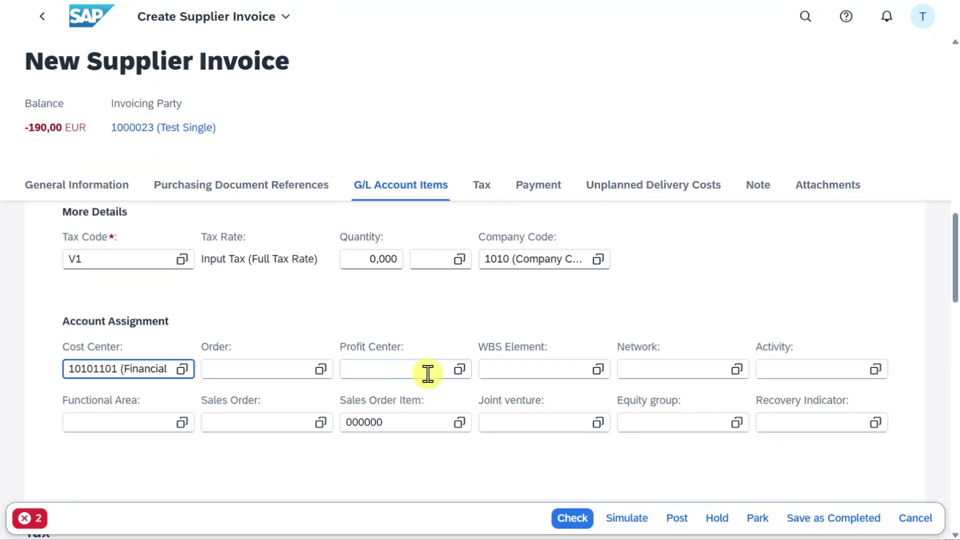
{"action": "left_click", "coordinate": [584, 517]}
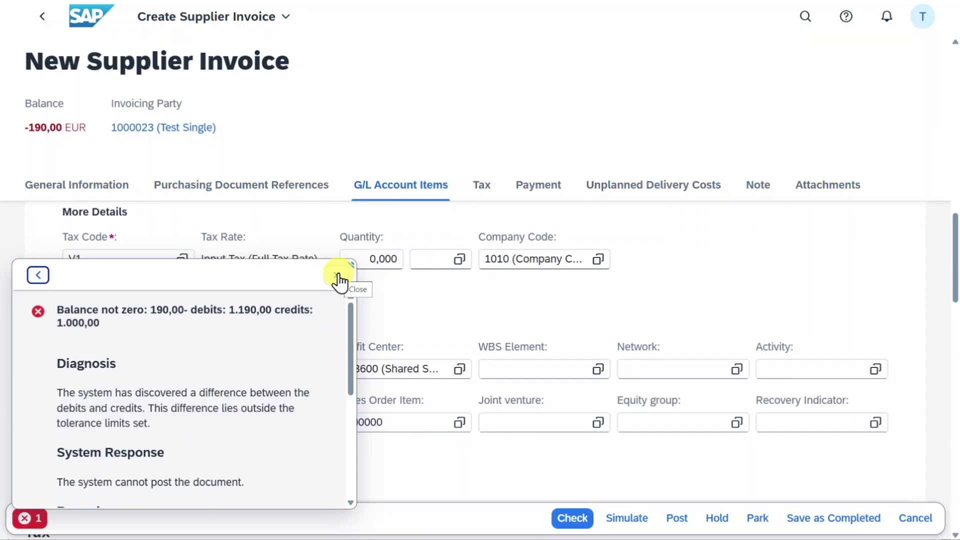
{"action": "left_click", "coordinate": [338, 280]}
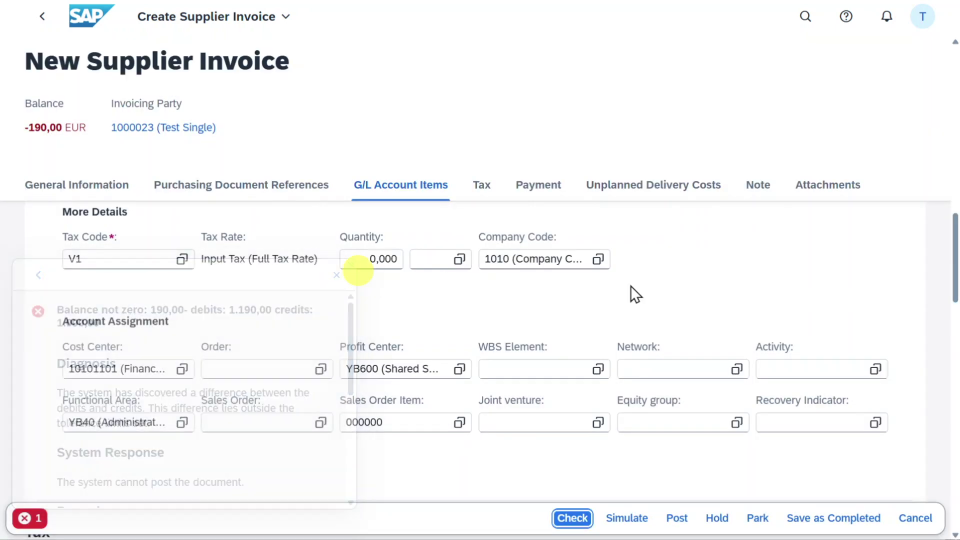
Change the gross invoice amount to 1190 to cover the 190,00 tax, then recheck.
{"action": "left_click", "coordinate": [488, 186]}
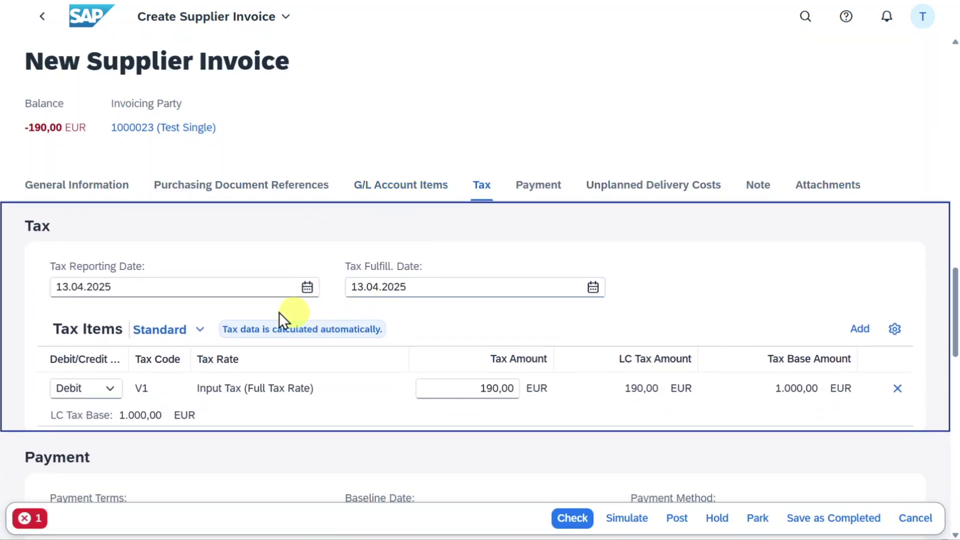
{"action": "left_click_drag", "start_coordinate": [467, 388], "coordinate": [542, 390]}
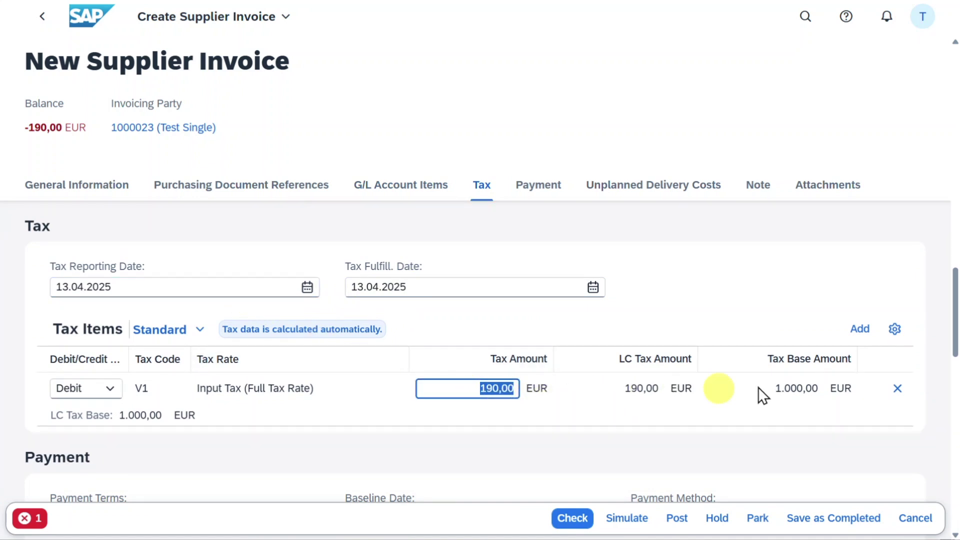
{"action": "left_click_drag", "start_coordinate": [956, 330], "coordinate": [956, 103]}
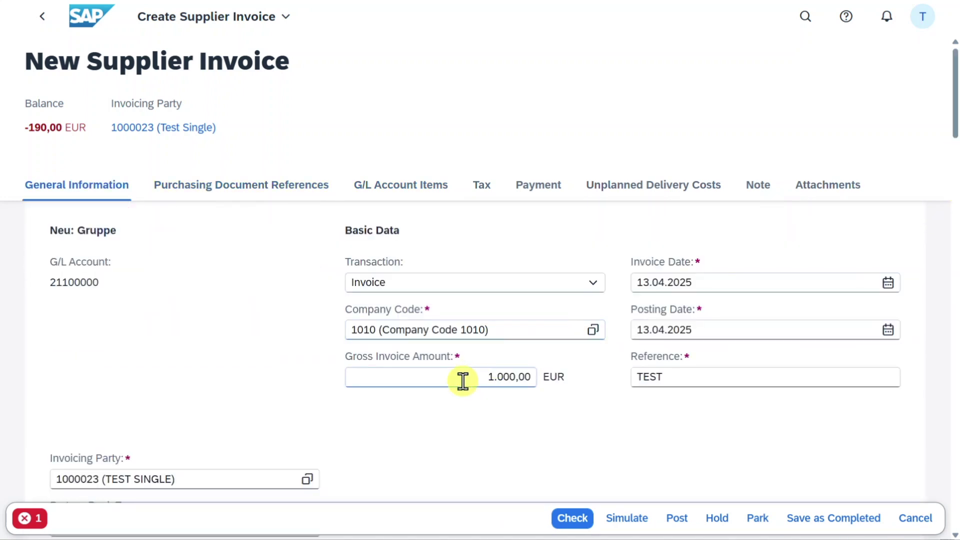
{"action": "left_click_drag", "start_coordinate": [475, 378], "coordinate": [584, 372]}
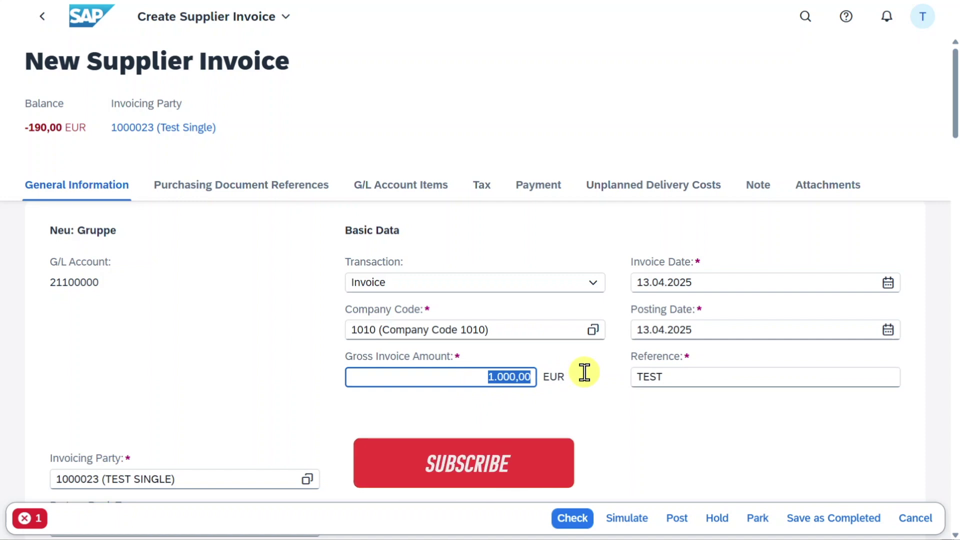
{"action": "key", "text": "BackSpace"}
{"action": "type", "text": "1190"}
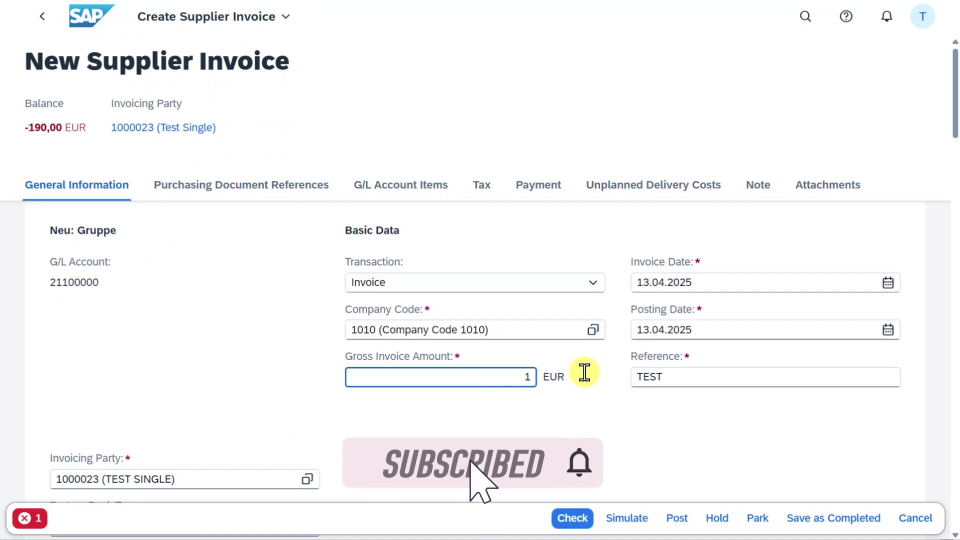
{"action": "left_click", "coordinate": [573, 515]}
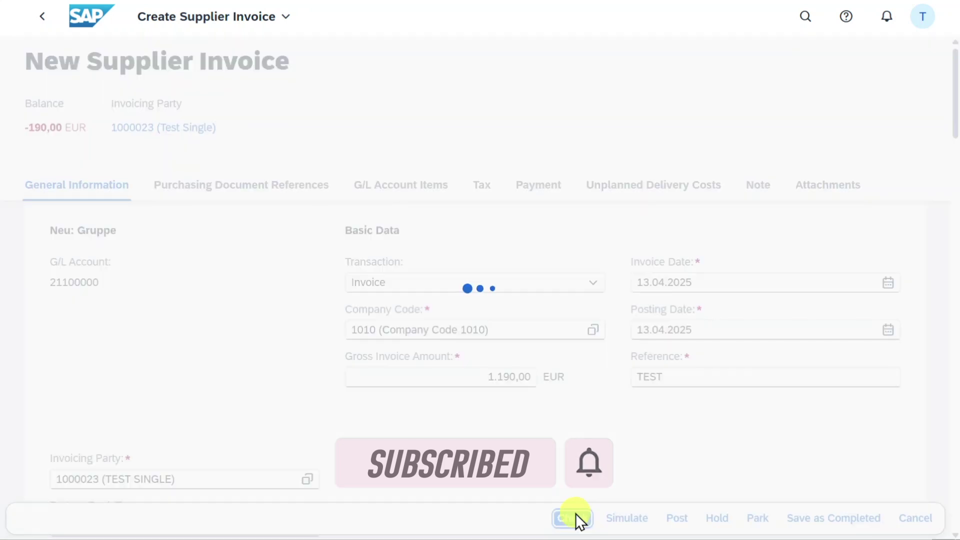
{"action": "scroll", "coordinate": [569, 344], "scroll_direction": "down", "scroll_amount": 4}
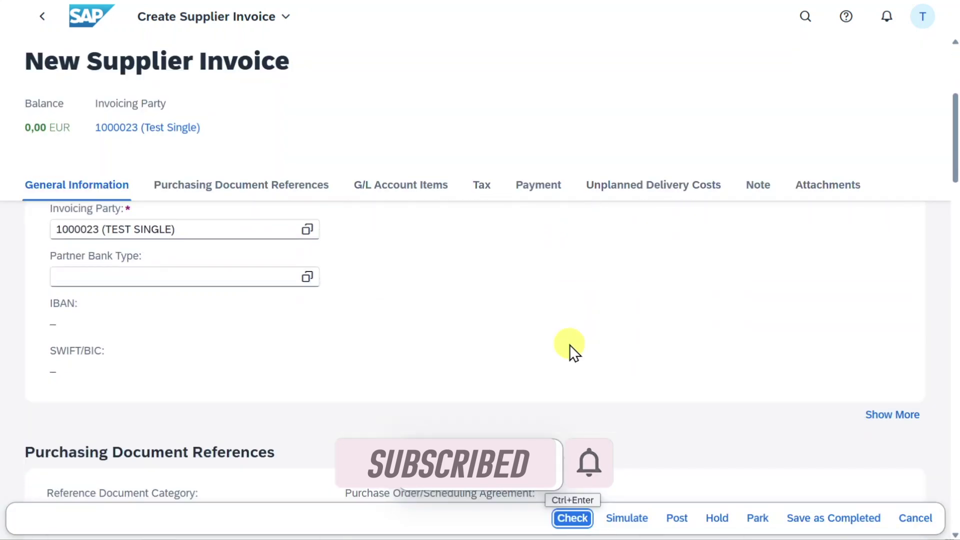
{"action": "left_click", "coordinate": [538, 195]}
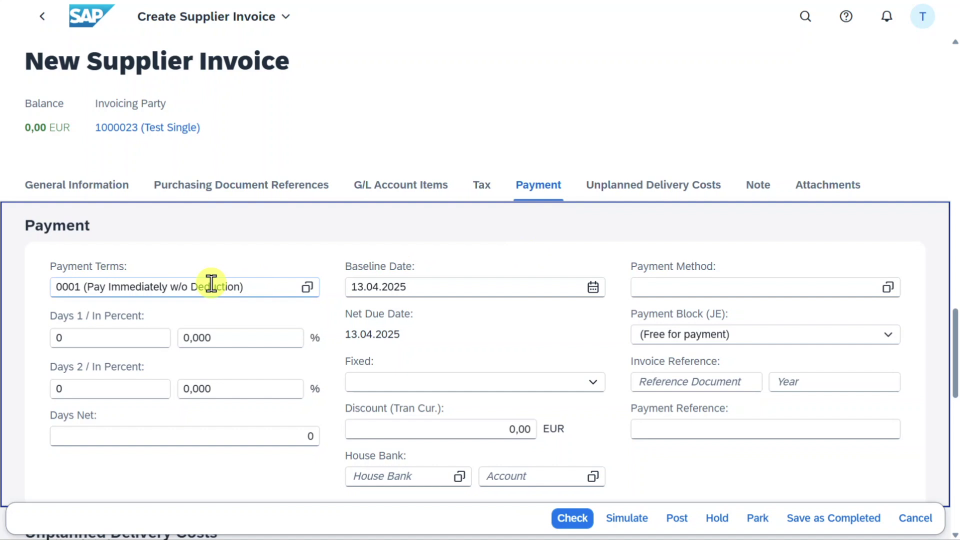
Review the payment, unplanned delivery costs, note and attachments sections, then post the invoice.
{"action": "left_click_drag", "start_coordinate": [484, 281], "coordinate": [328, 298]}
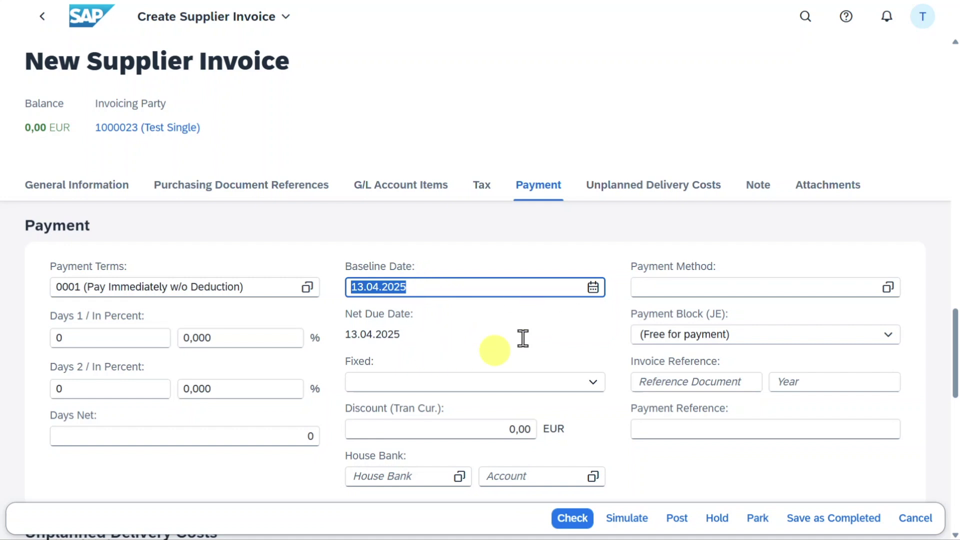
{"action": "left_click", "coordinate": [622, 187]}
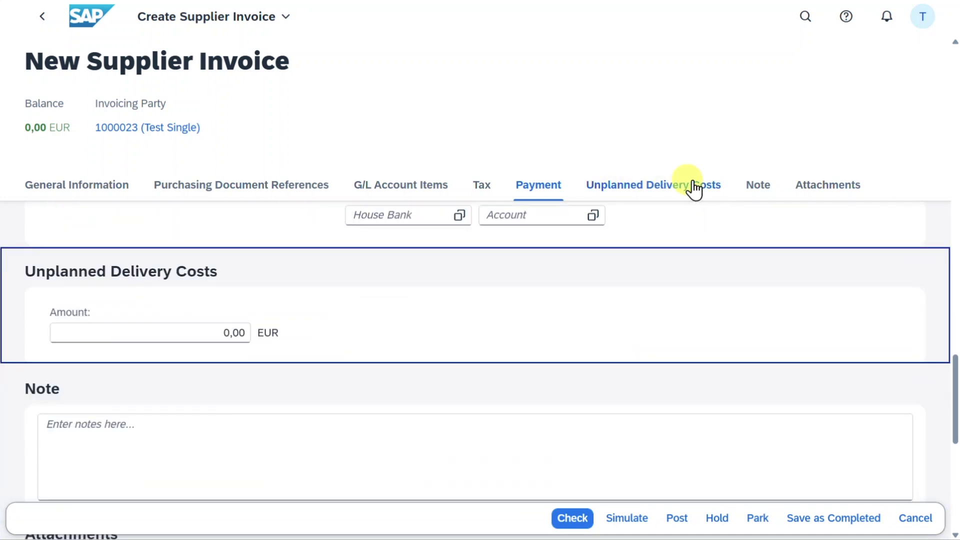
{"action": "left_click", "coordinate": [752, 190]}
{"action": "left_click", "coordinate": [798, 194]}
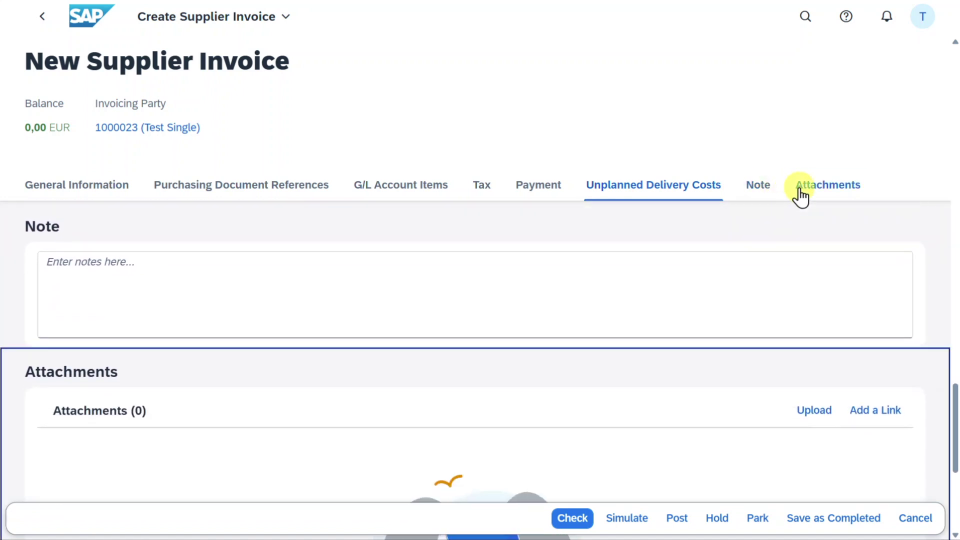
{"action": "left_click", "coordinate": [676, 518]}
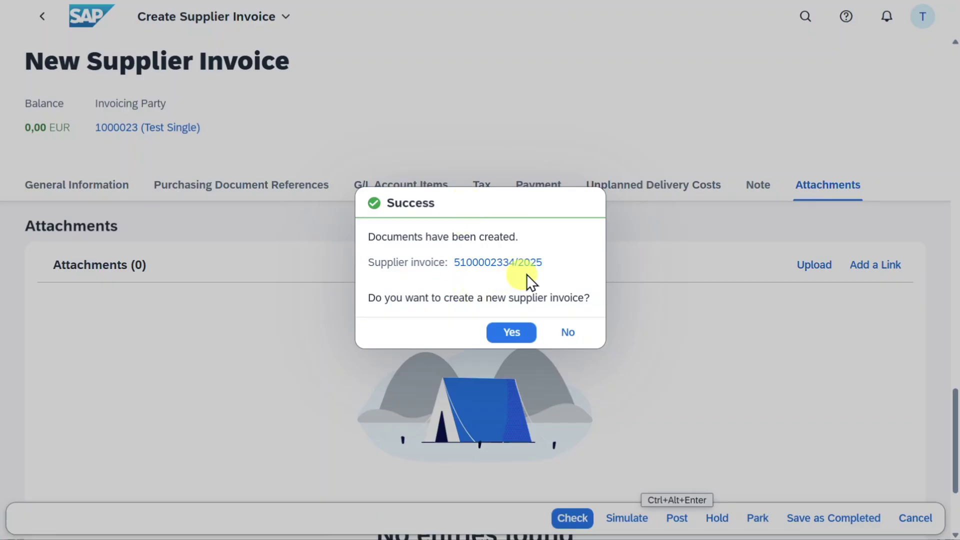
{"action": "left_click_drag", "start_coordinate": [554, 265], "coordinate": [449, 262]}
Decline another invoice, open Manage Supplier Line Items, and start a single payment for the 13.04.2025 item.
{"action": "left_click", "coordinate": [575, 298]}
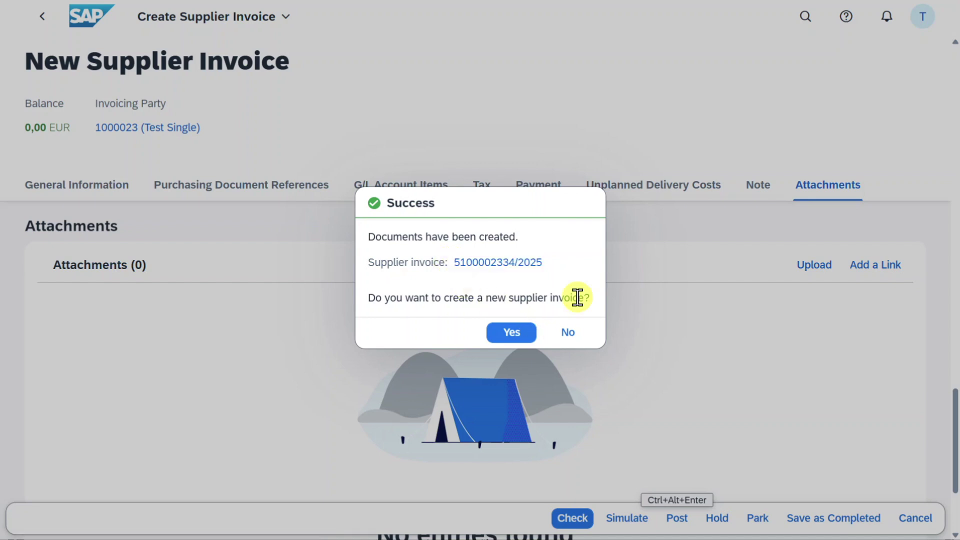
{"action": "left_click", "coordinate": [569, 334]}
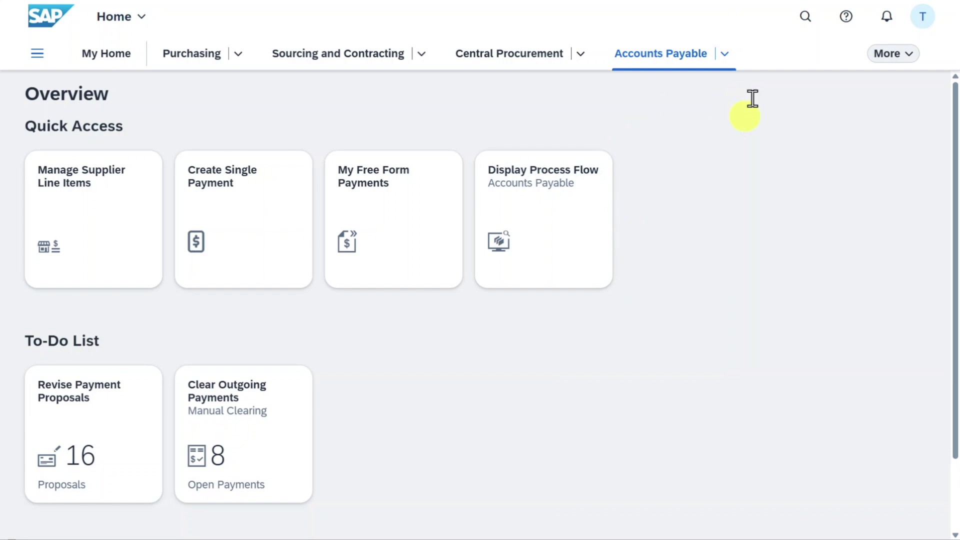
{"action": "left_click", "coordinate": [804, 18]}
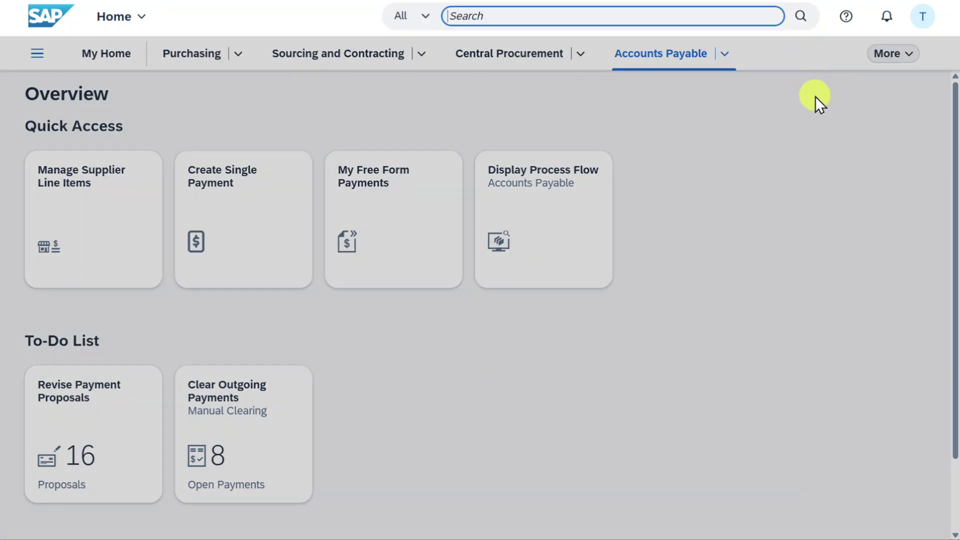
{"action": "type", "text": "manage supplier"}
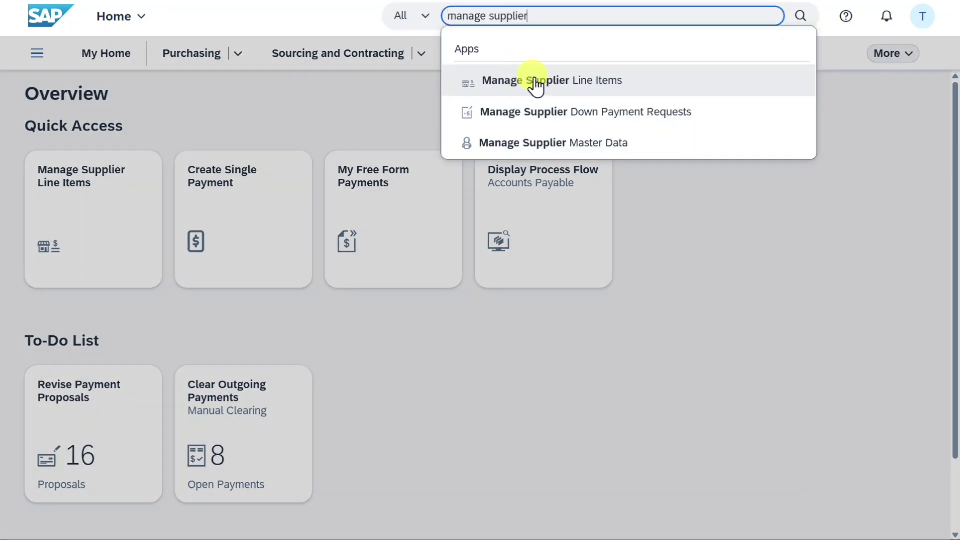
{"action": "left_click", "coordinate": [535, 79]}
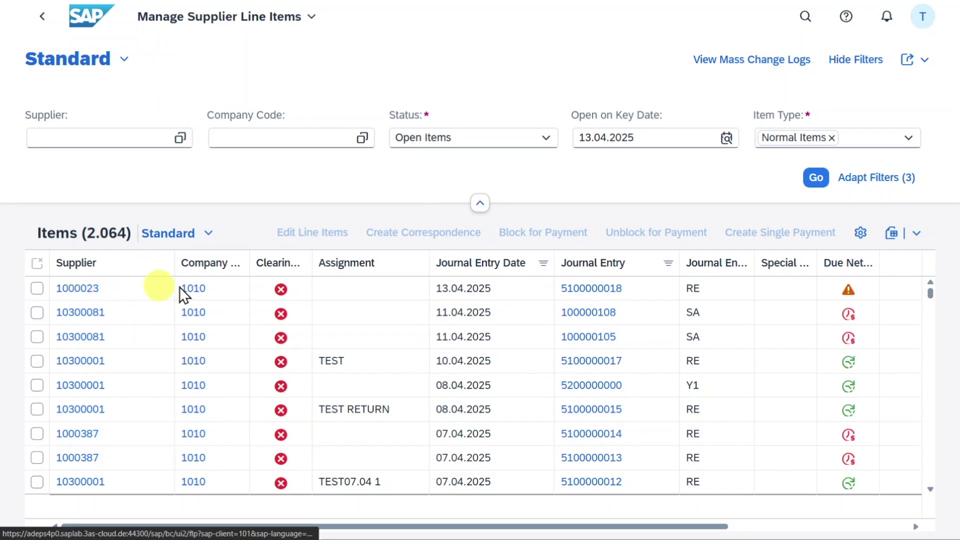
{"action": "left_click", "coordinate": [36, 289]}
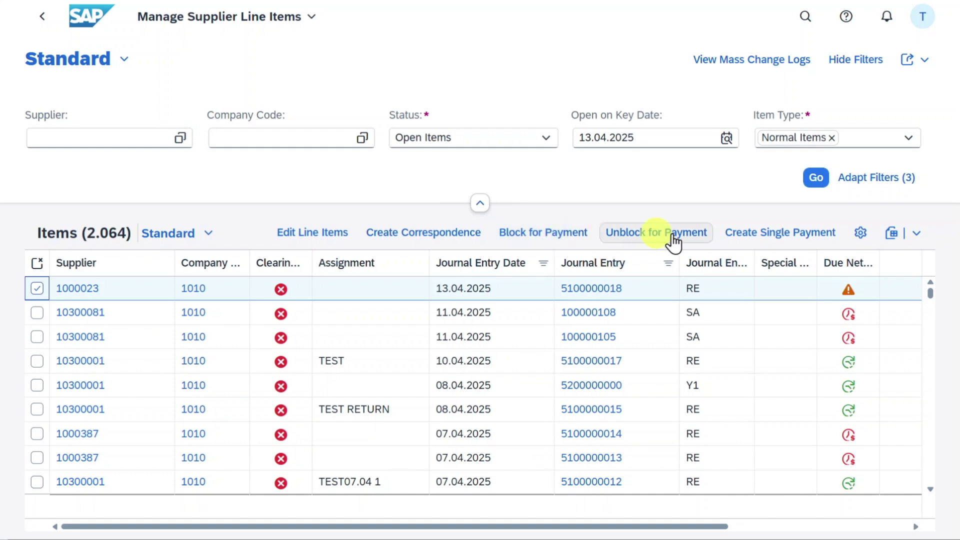
{"action": "left_click", "coordinate": [753, 240]}
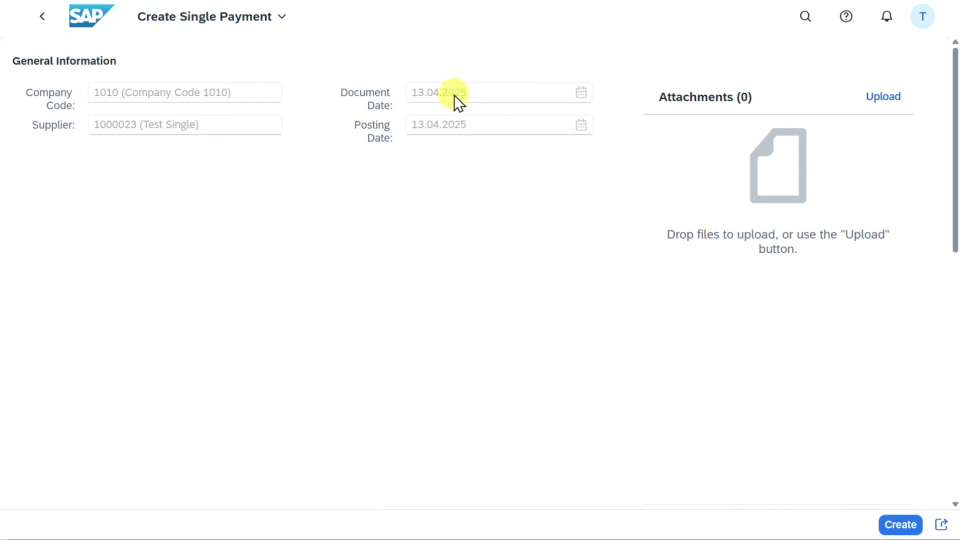
{"action": "scroll", "coordinate": [458, 125], "scroll_direction": "down", "scroll_amount": 8}
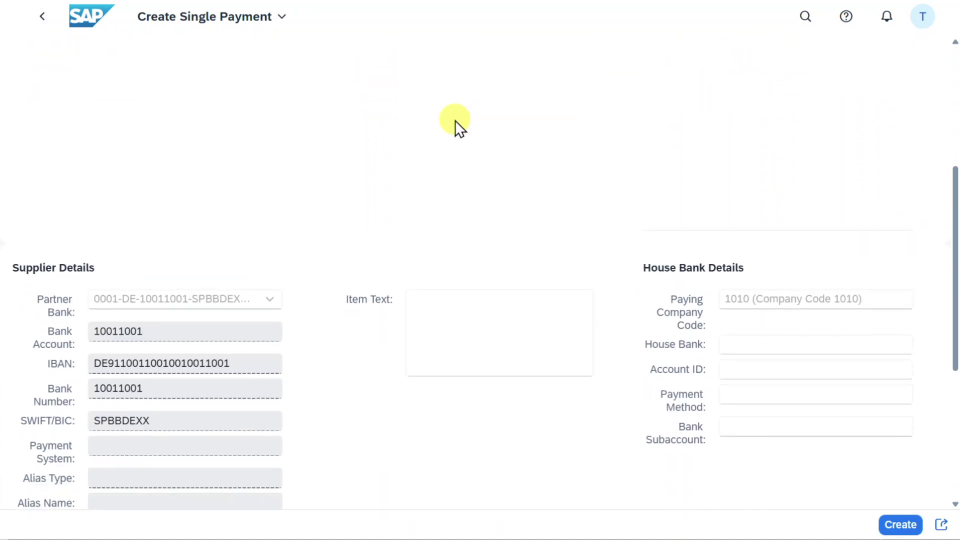
{"action": "left_click_drag", "start_coordinate": [162, 168], "coordinate": [94, 167]}
{"action": "left_click", "coordinate": [245, 203]}
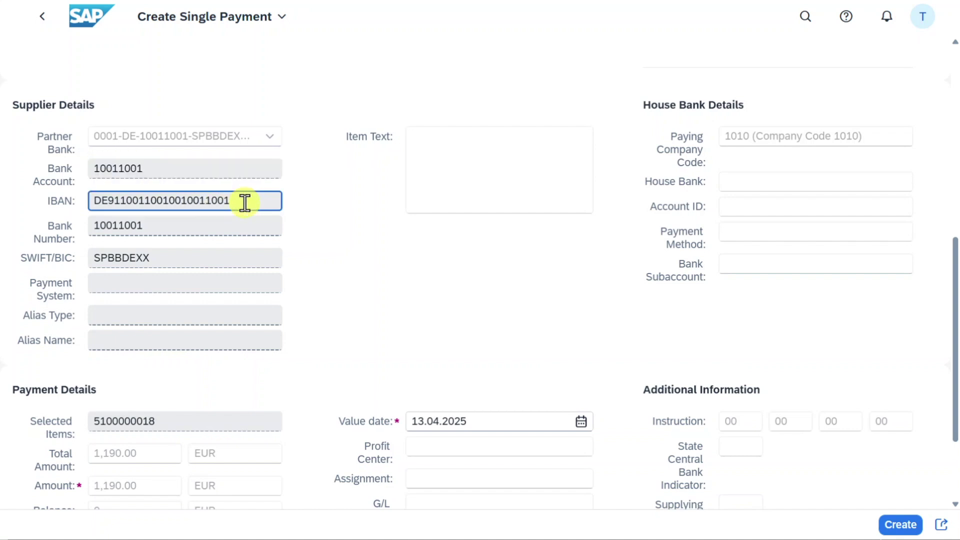
{"action": "triple_click", "coordinate": [714, 105]}
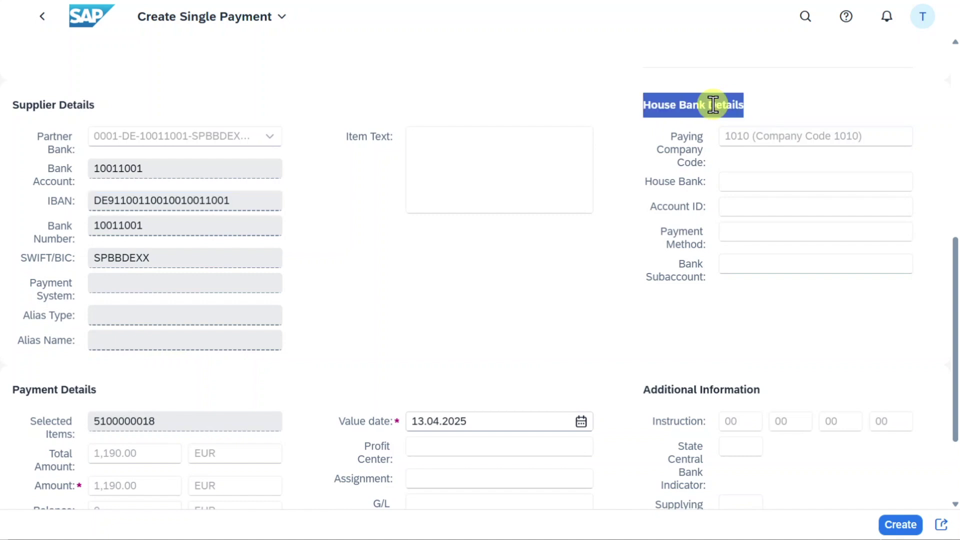
{"action": "double_click", "coordinate": [690, 149]}
{"action": "left_click", "coordinate": [692, 146]}
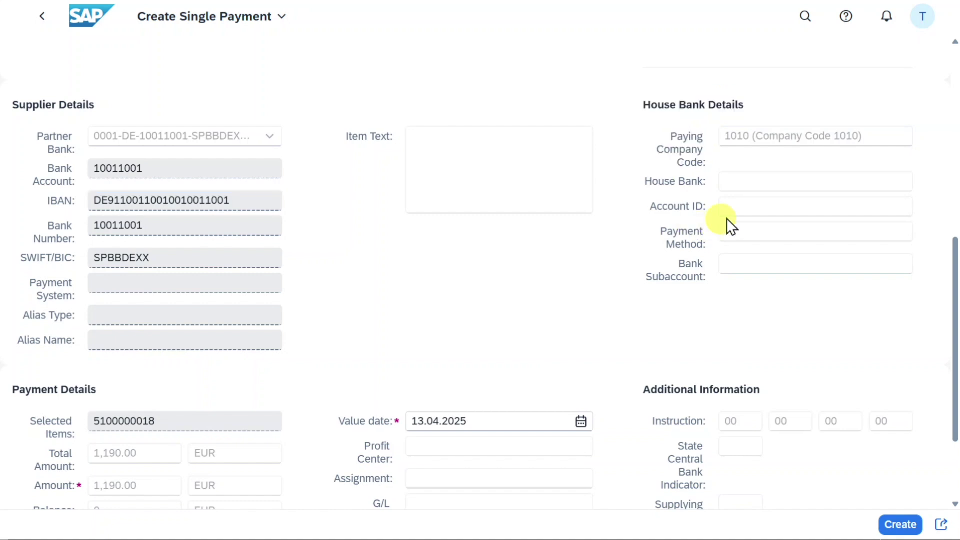
{"action": "scroll", "coordinate": [401, 281], "scroll_direction": "up", "scroll_amount": 1}
{"action": "scroll", "coordinate": [401, 280], "scroll_direction": "down", "scroll_amount": 2}
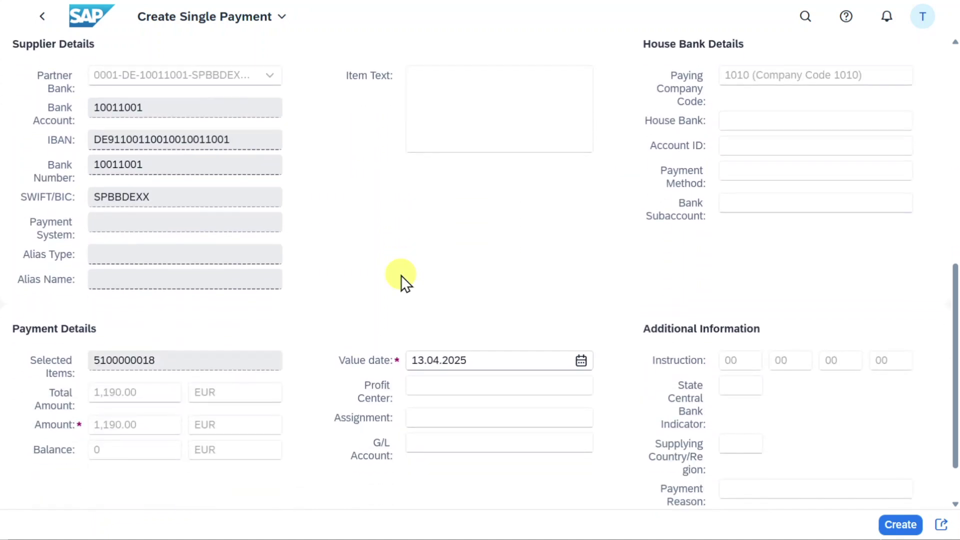
{"action": "left_click_drag", "start_coordinate": [175, 359], "coordinate": [72, 356]}
{"action": "double_click", "coordinate": [132, 388]}
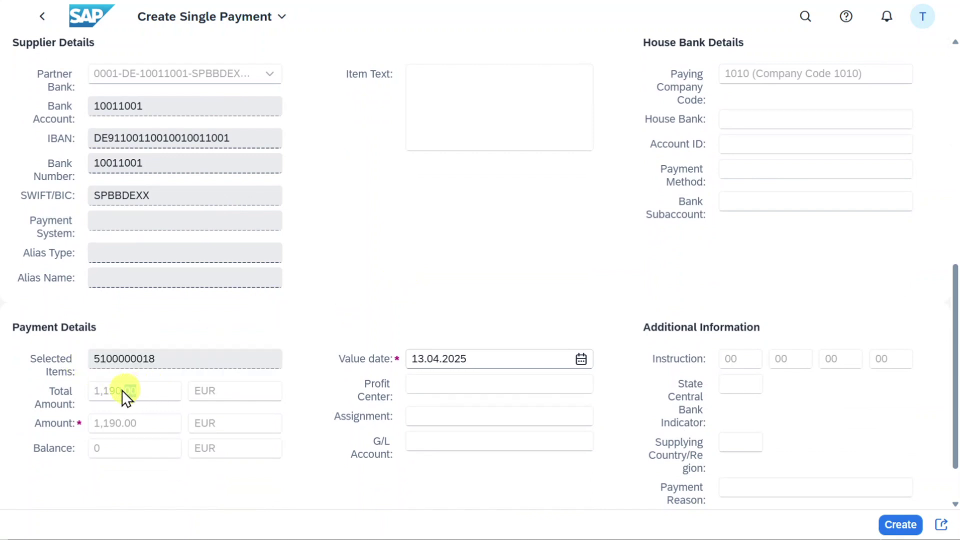
{"action": "left_click", "coordinate": [534, 360]}
{"action": "scroll", "coordinate": [534, 360], "scroll_direction": "down", "scroll_amount": 2}
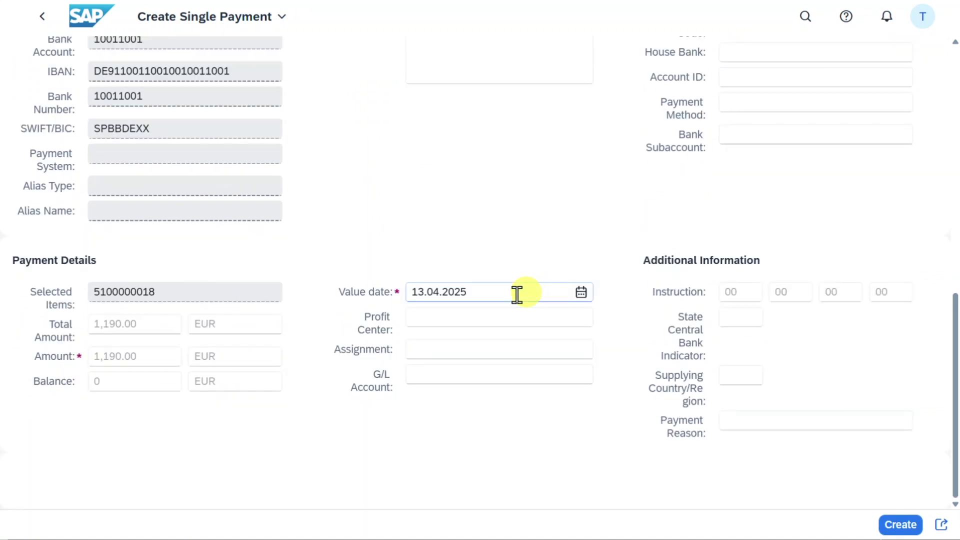
{"action": "left_click_drag", "start_coordinate": [500, 287], "coordinate": [408, 292]}
{"action": "left_click", "coordinate": [490, 290]}
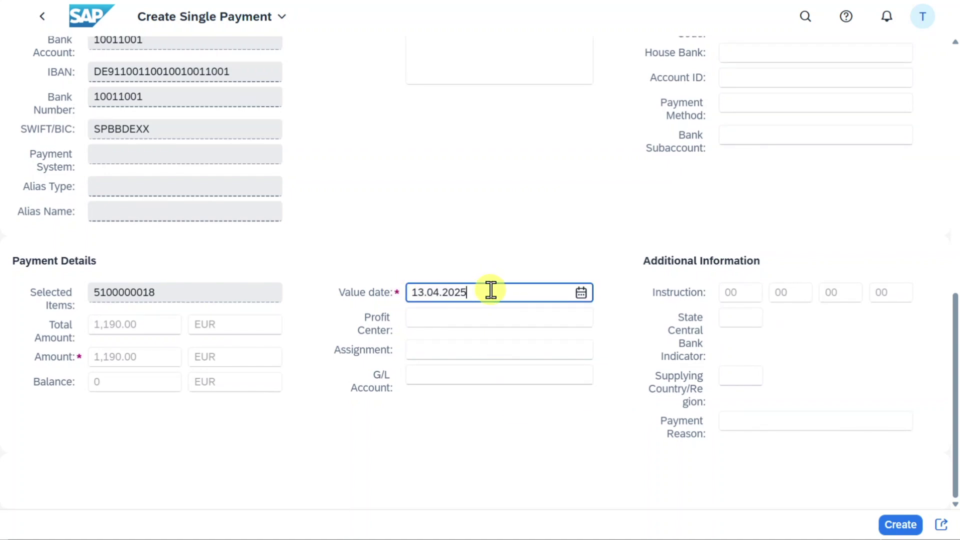
{"action": "scroll", "coordinate": [530, 245], "scroll_direction": "up", "scroll_amount": 2}
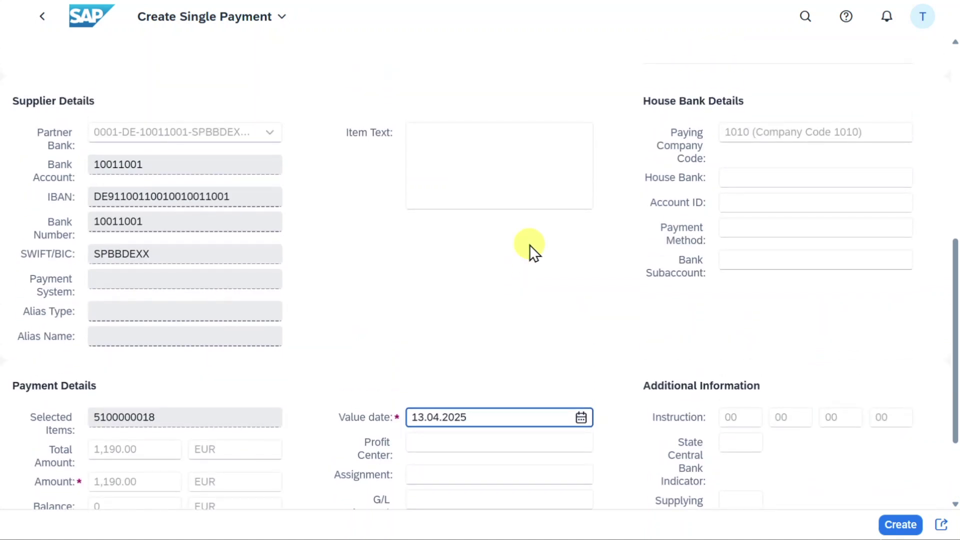
{"action": "scroll", "coordinate": [530, 244], "scroll_direction": "down", "scroll_amount": 2}
{"action": "left_click", "coordinate": [680, 312]}
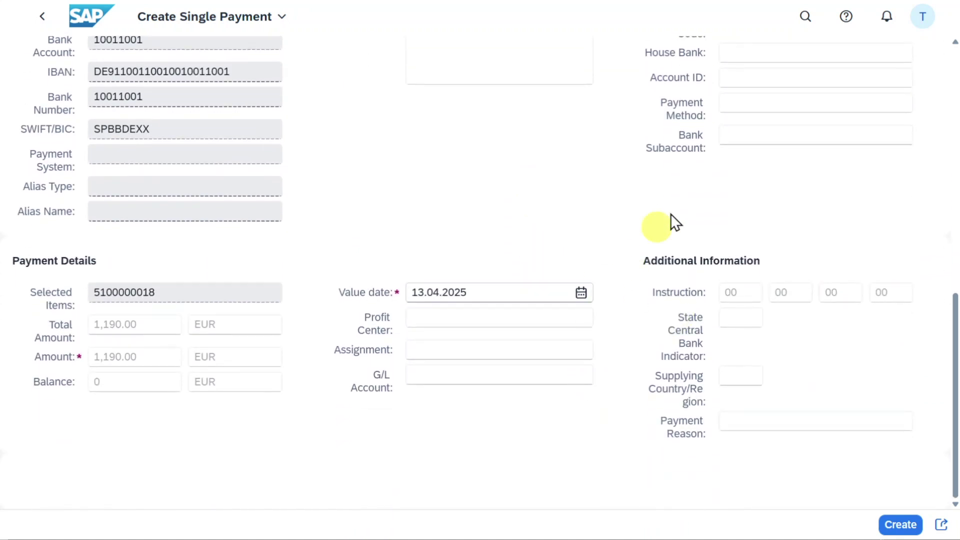
{"action": "scroll", "coordinate": [748, 137], "scroll_direction": "up", "scroll_amount": 2}
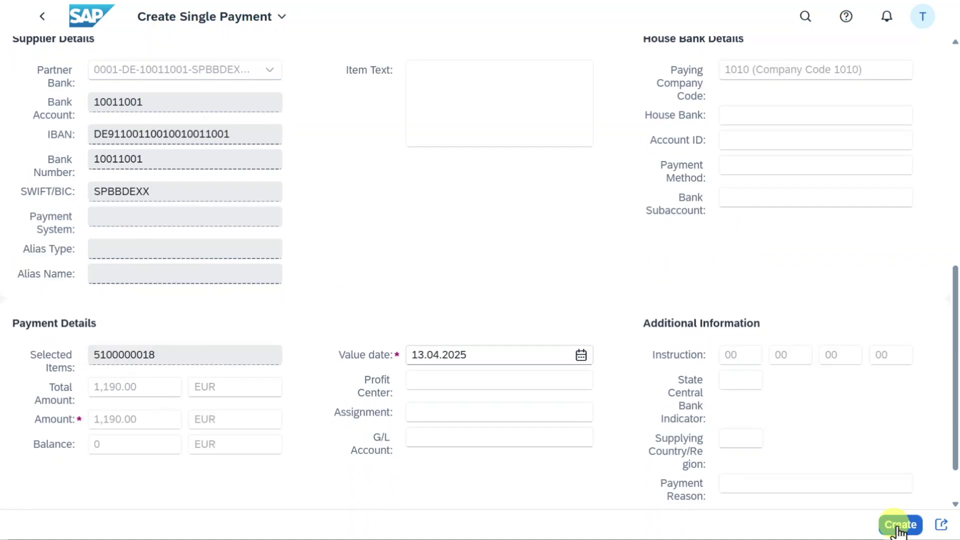
Create the single payment, accept the house bank warning, and review the FT and e-mail warnings.
{"action": "left_click", "coordinate": [900, 525]}
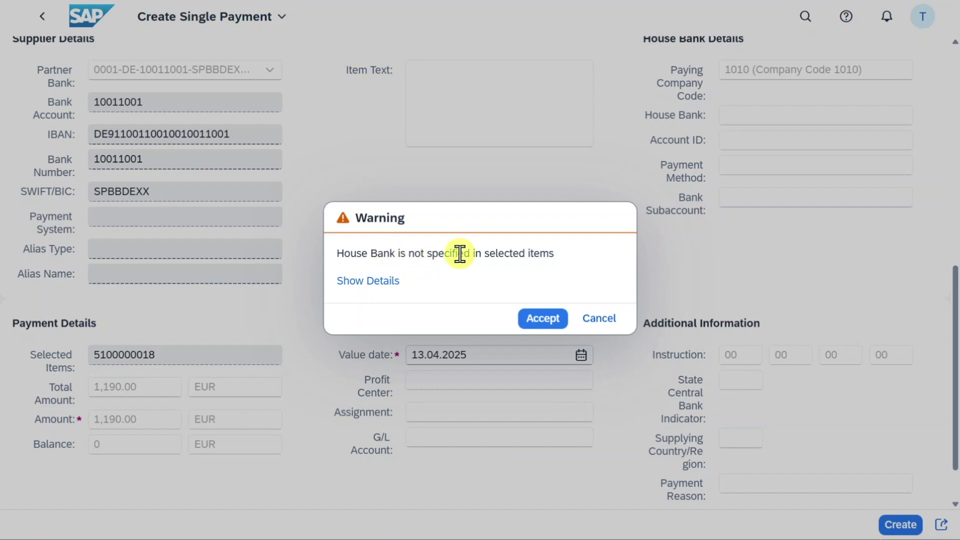
{"action": "left_click", "coordinate": [543, 320]}
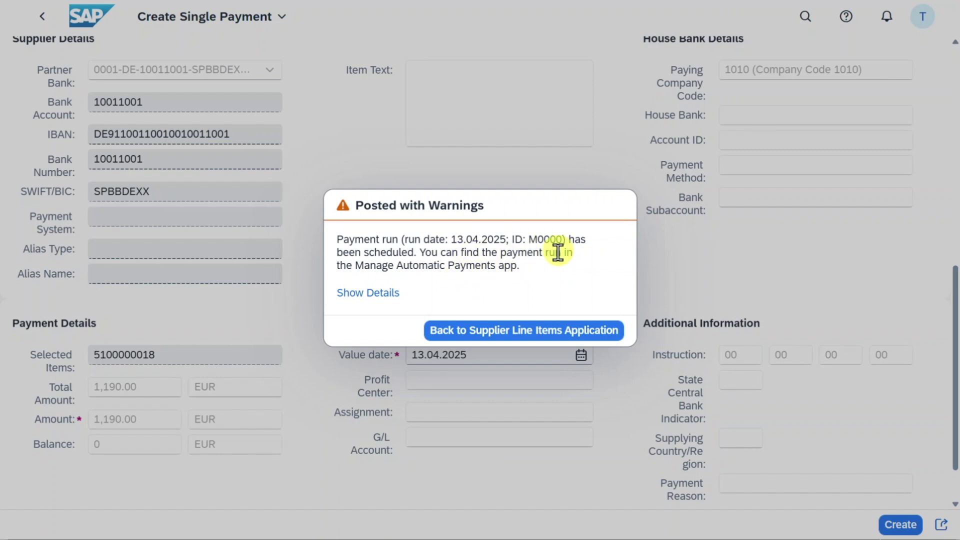
{"action": "left_click", "coordinate": [382, 294]}
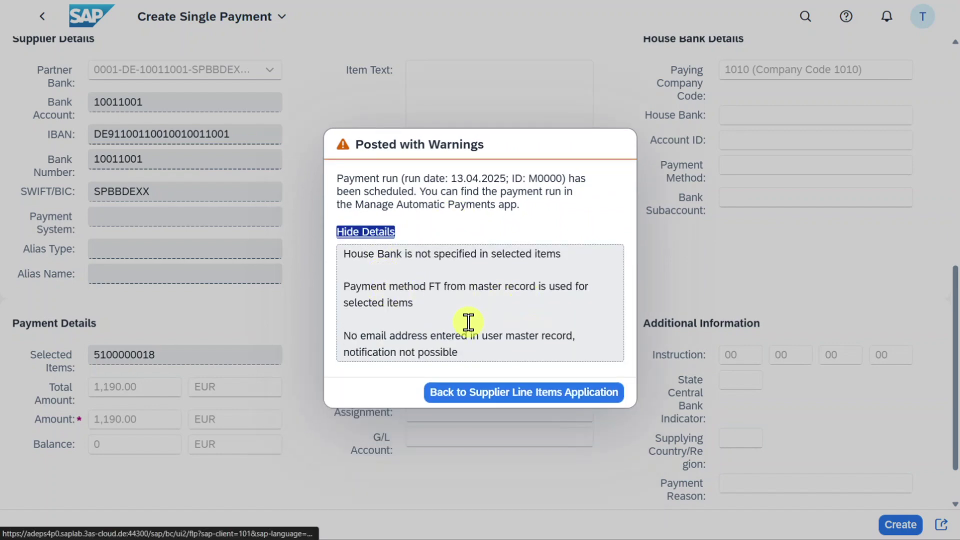
{"action": "left_click_drag", "start_coordinate": [467, 272], "coordinate": [343, 255]}
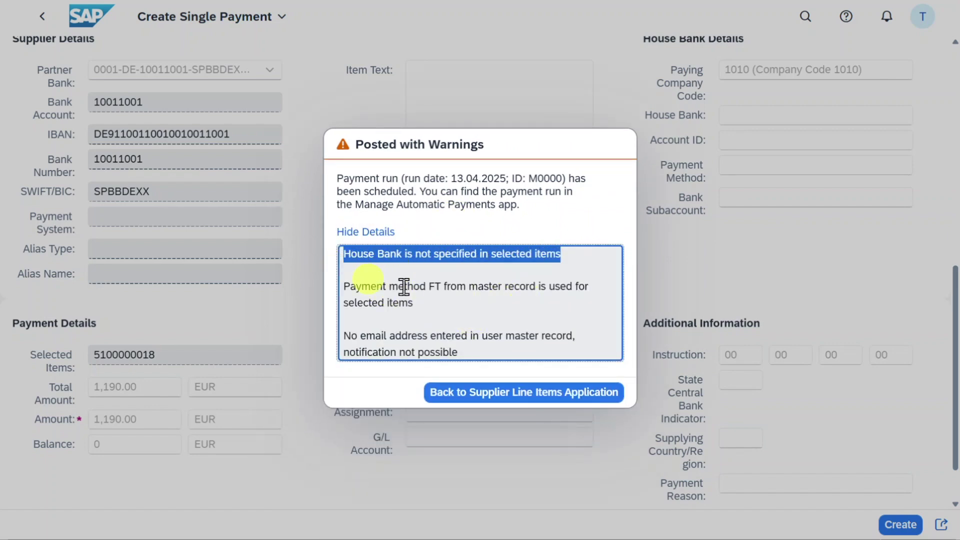
{"action": "left_click_drag", "start_coordinate": [415, 303], "coordinate": [335, 293]}
{"action": "left_click", "coordinate": [474, 298]}
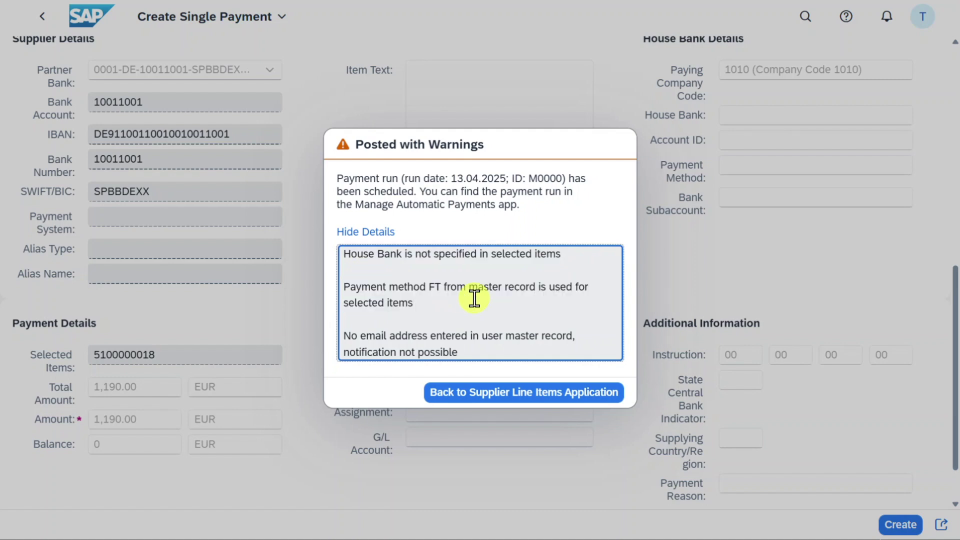
{"action": "left_click_drag", "start_coordinate": [476, 349], "coordinate": [352, 337]}
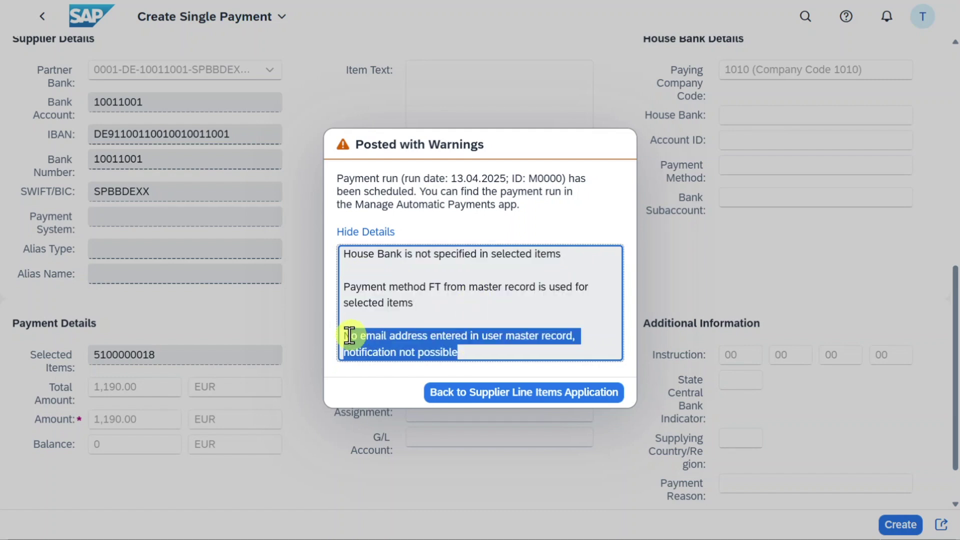
{"action": "left_click", "coordinate": [499, 336]}
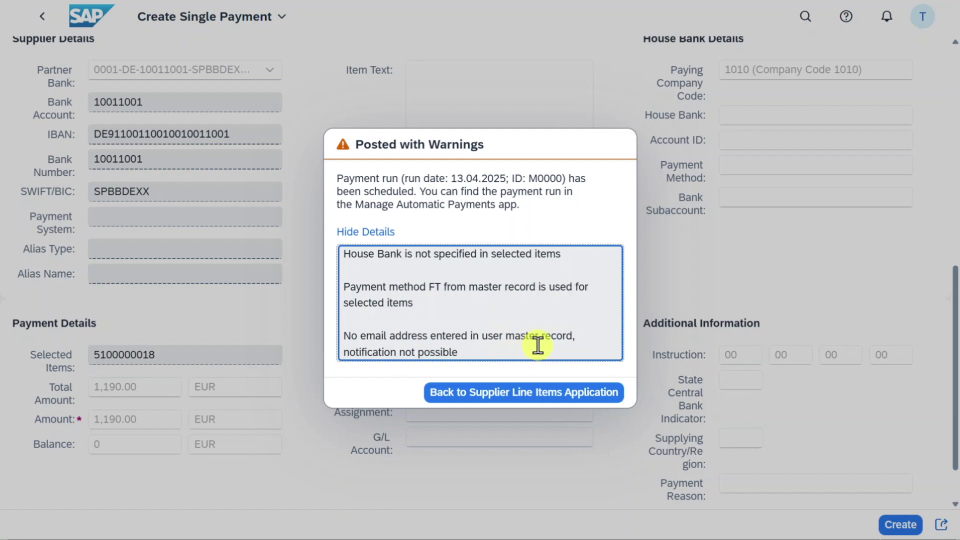
{"action": "left_click_drag", "start_coordinate": [456, 352], "coordinate": [341, 337]}
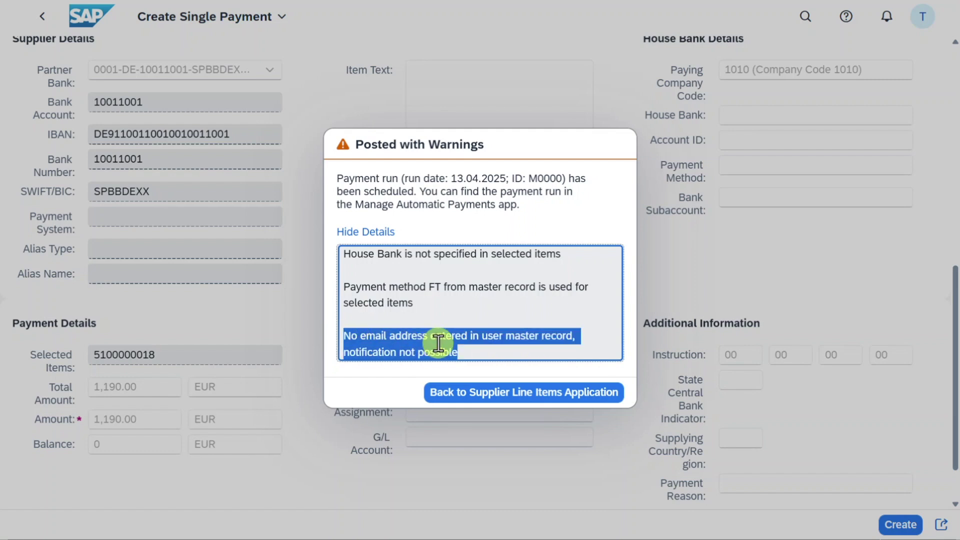
{"action": "left_click", "coordinate": [563, 181]}
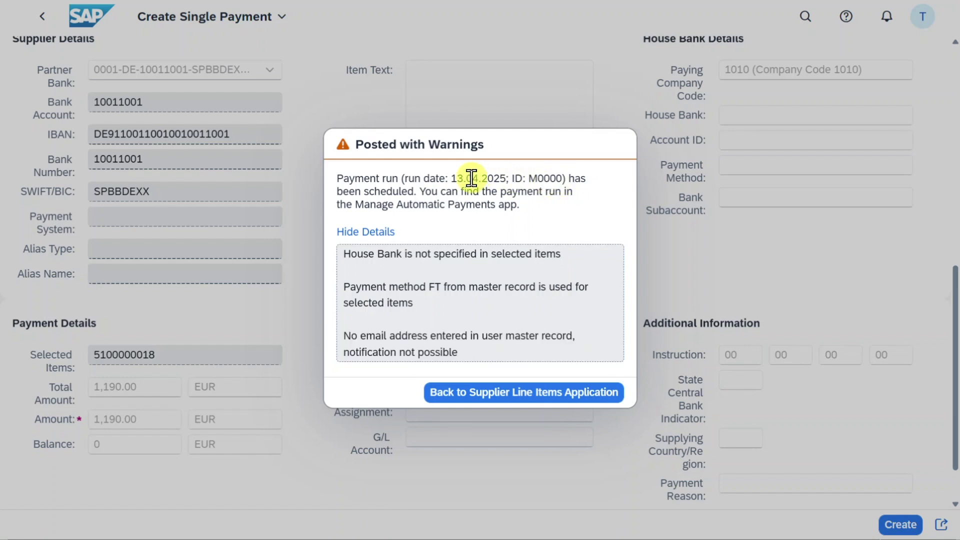
Note the 13.04.2025 run date, copy run ID M0000, and return to supplier line items.
{"action": "left_click_drag", "start_coordinate": [451, 178], "coordinate": [506, 179]}
{"action": "left_click", "coordinate": [539, 194]}
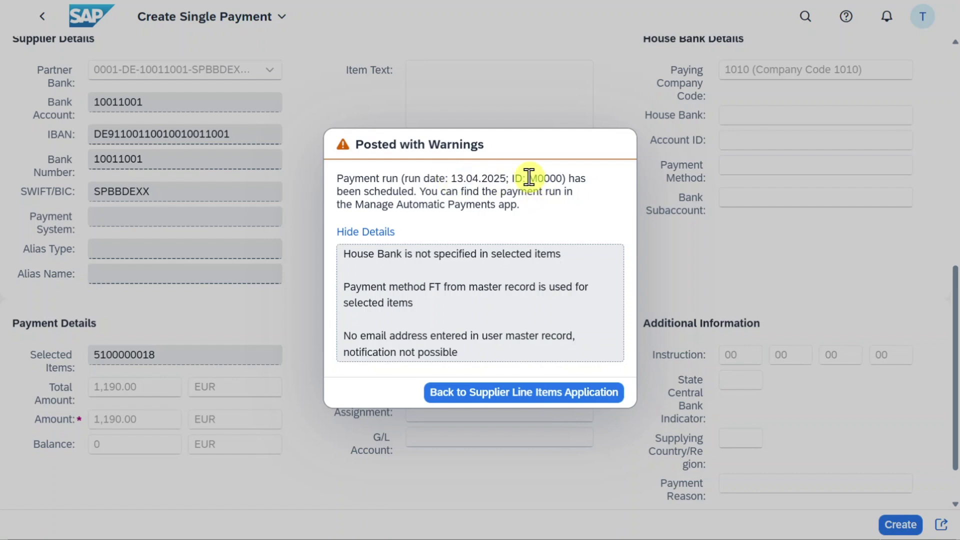
{"action": "double_click", "coordinate": [531, 178]}
{"action": "key", "text": "super+c"}
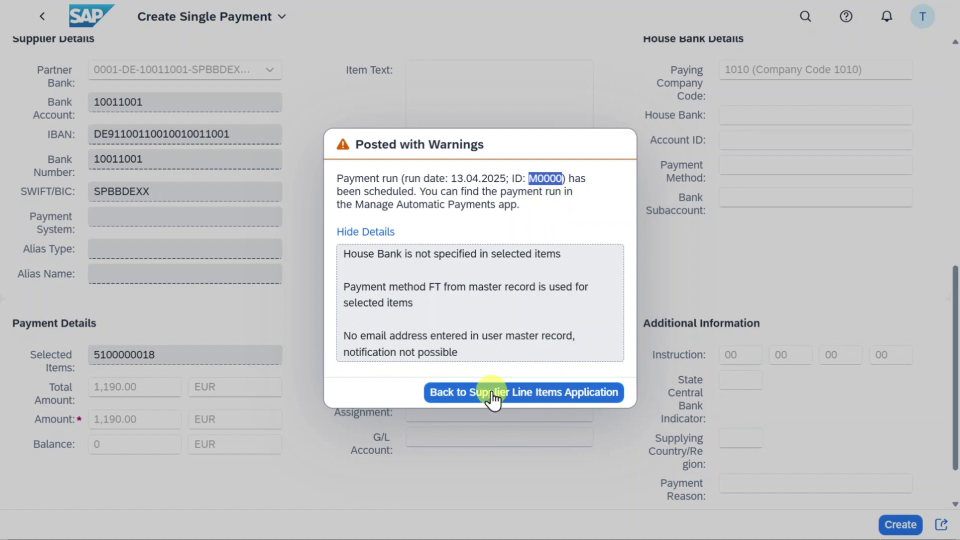
{"action": "left_click", "coordinate": [511, 394]}
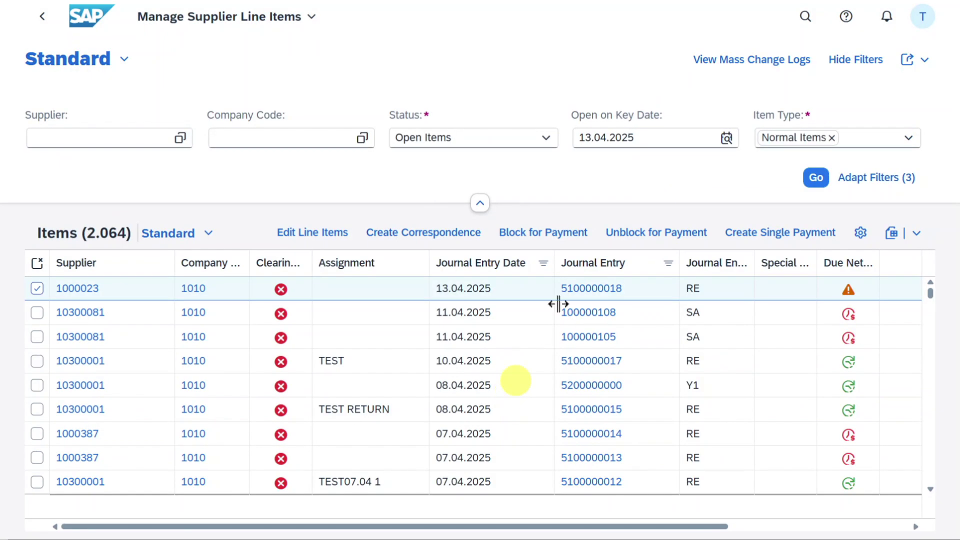
Open Manage Automatic Payments and list this week's runs with processed payments.
{"action": "left_click", "coordinate": [823, 11]}
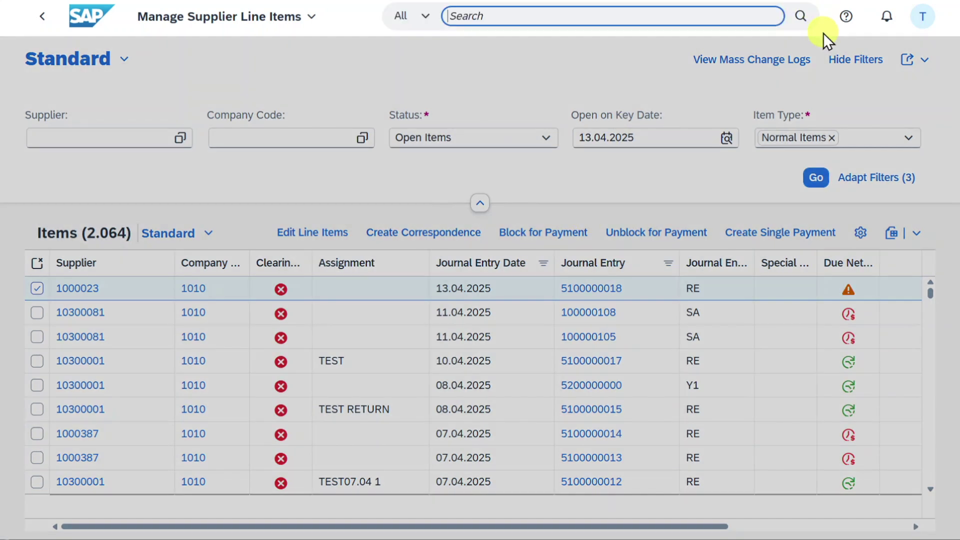
{"action": "type", "text": "manage "}
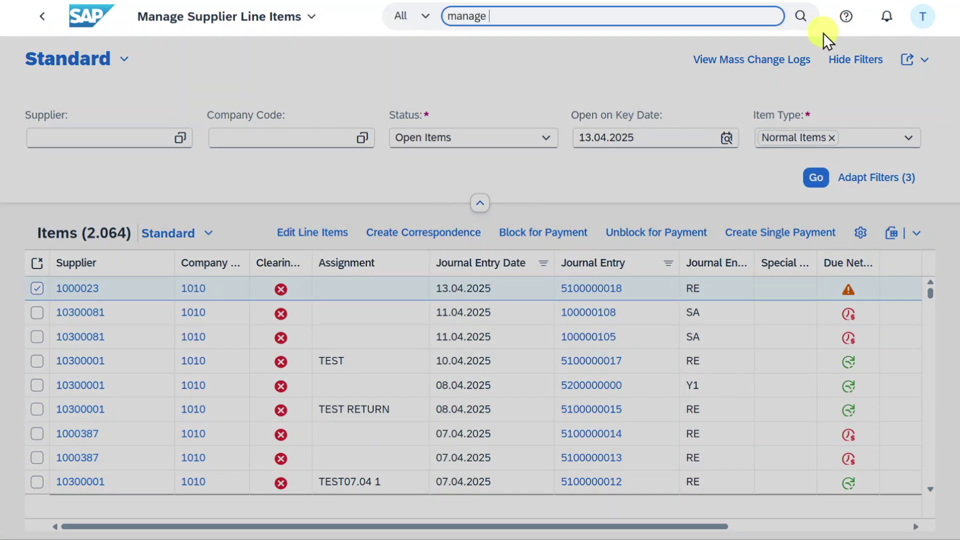
{"action": "type", "text": "automa"}
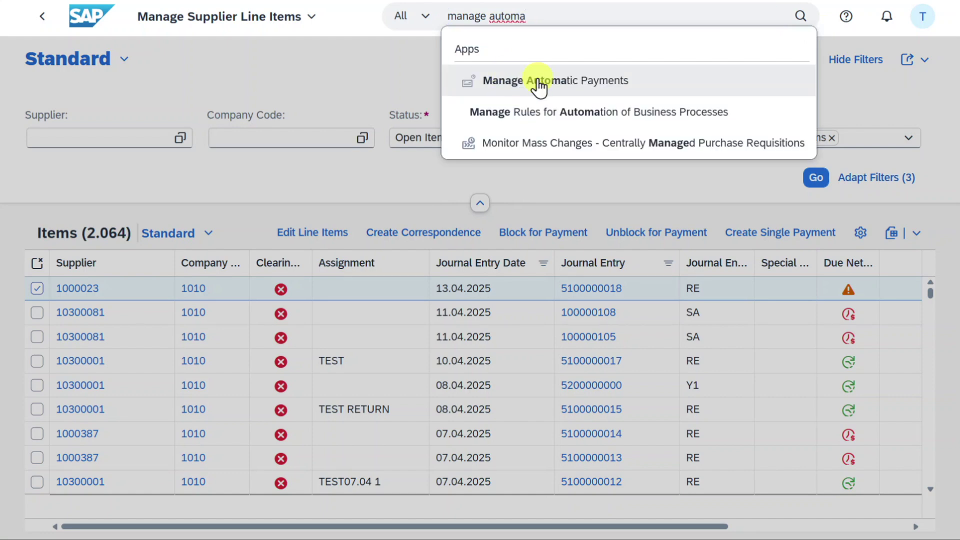
{"action": "left_click", "coordinate": [535, 79]}
{"action": "key", "text": "super+v"}
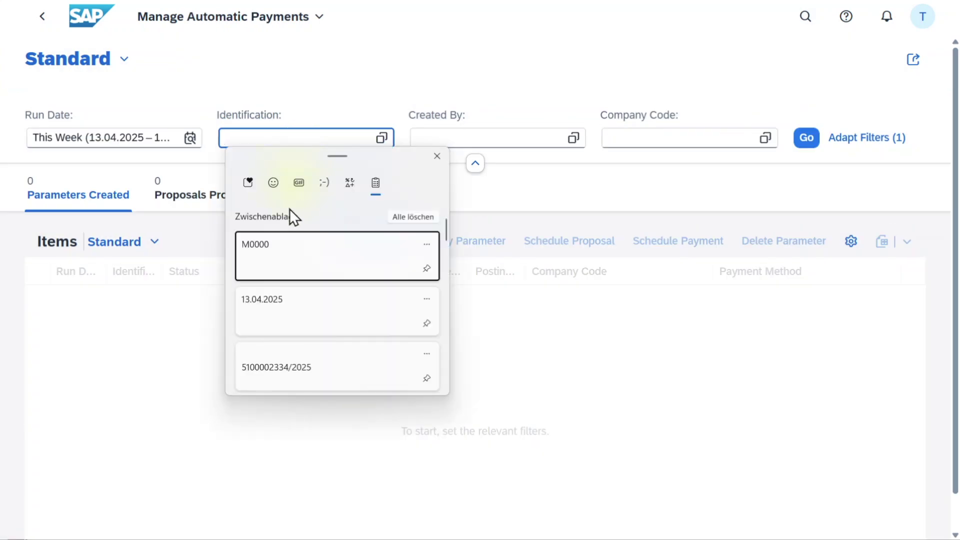
{"action": "left_click", "coordinate": [287, 265]}
{"action": "left_click", "coordinate": [810, 137]}
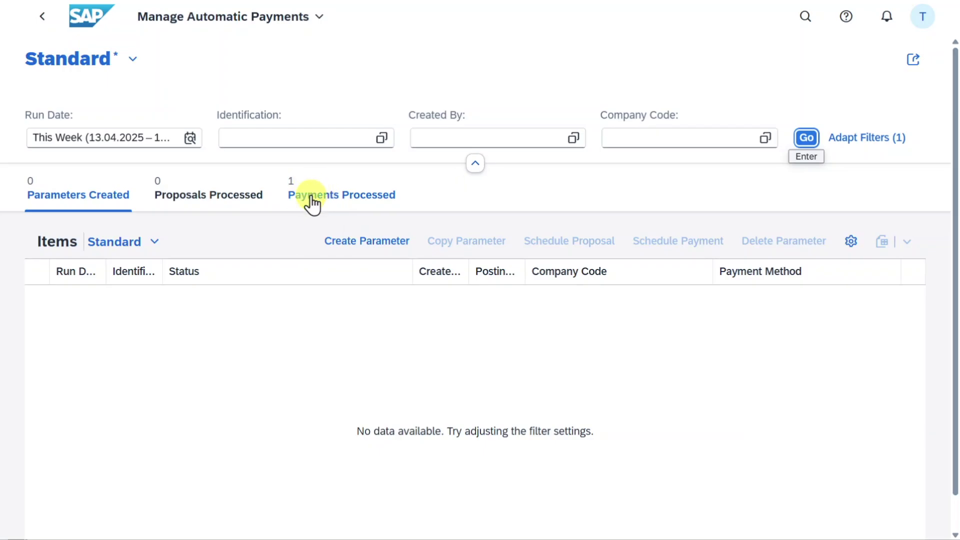
{"action": "left_click", "coordinate": [311, 200]}
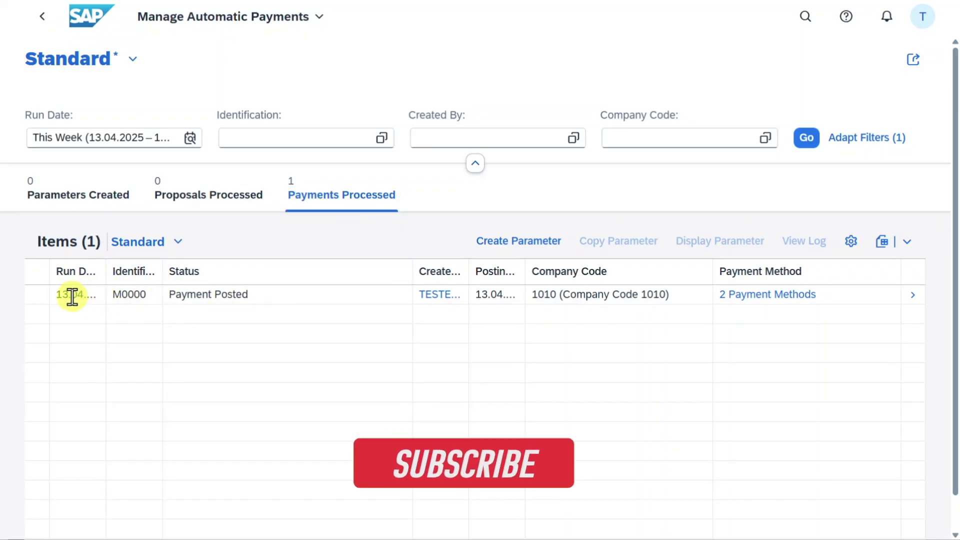
Open payment run M0000's details and list its single 1.190,00 EUR payment.
{"action": "left_click", "coordinate": [37, 295]}
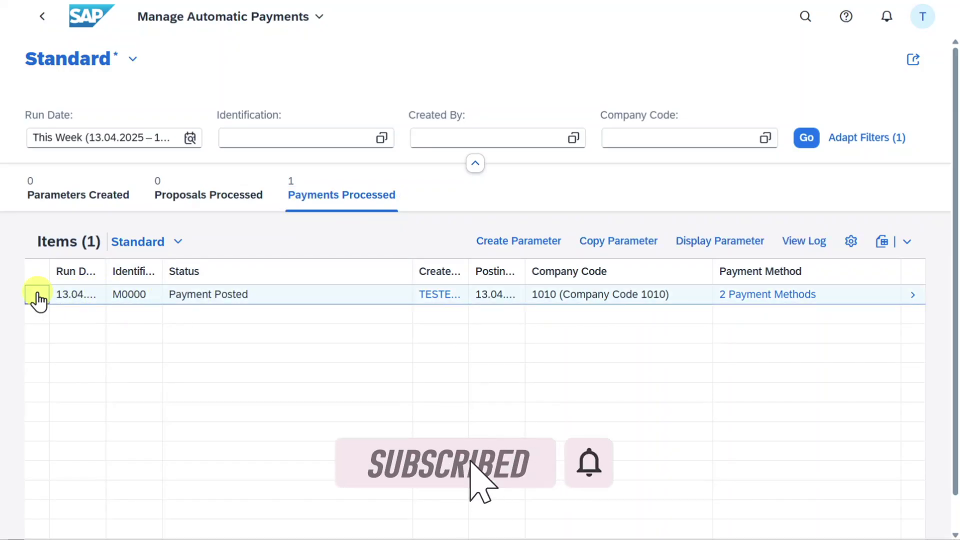
{"action": "left_click", "coordinate": [913, 298]}
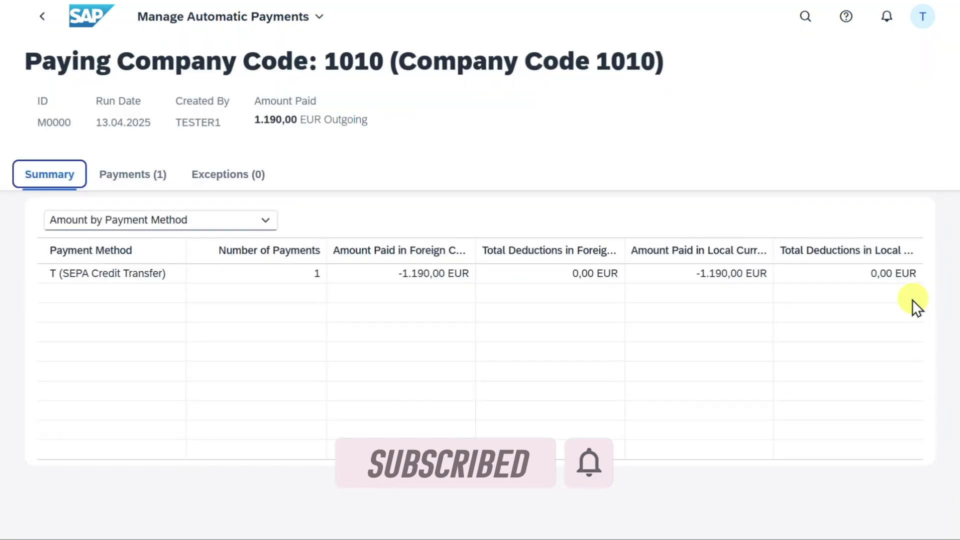
{"action": "left_click", "coordinate": [145, 179]}
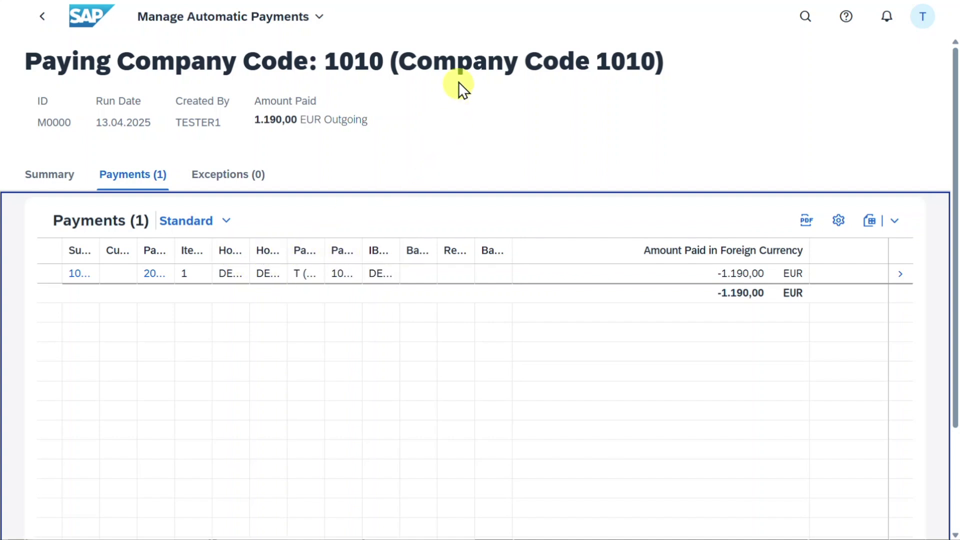
{"action": "left_click", "coordinate": [805, 18]}
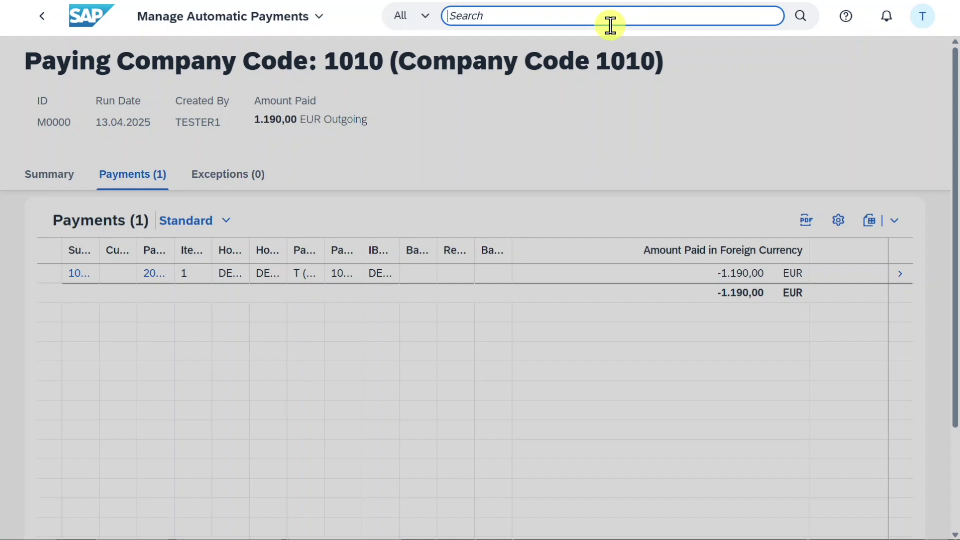
{"action": "type", "text": "create sing"}
Open Create Single Payment with company code 1010 and supplier Test Single, checking the dates.
{"action": "left_click", "coordinate": [613, 113]}
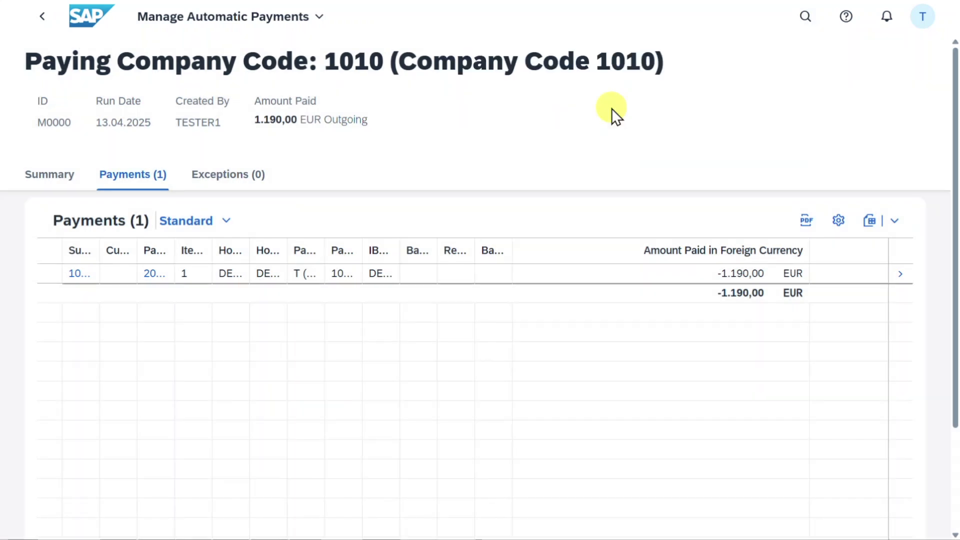
{"action": "type", "text": "1010"}
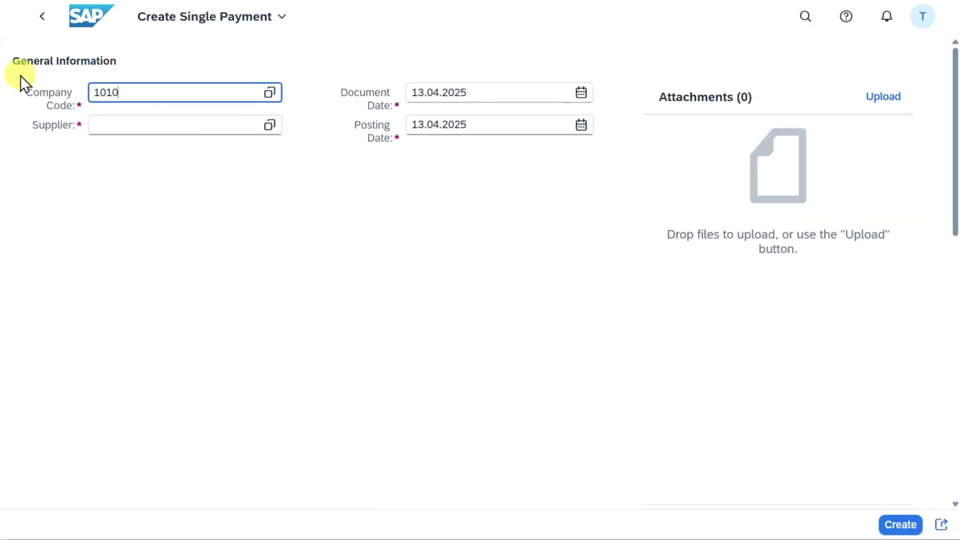
{"action": "key", "text": "Return"}
{"action": "left_click", "coordinate": [597, 303]}
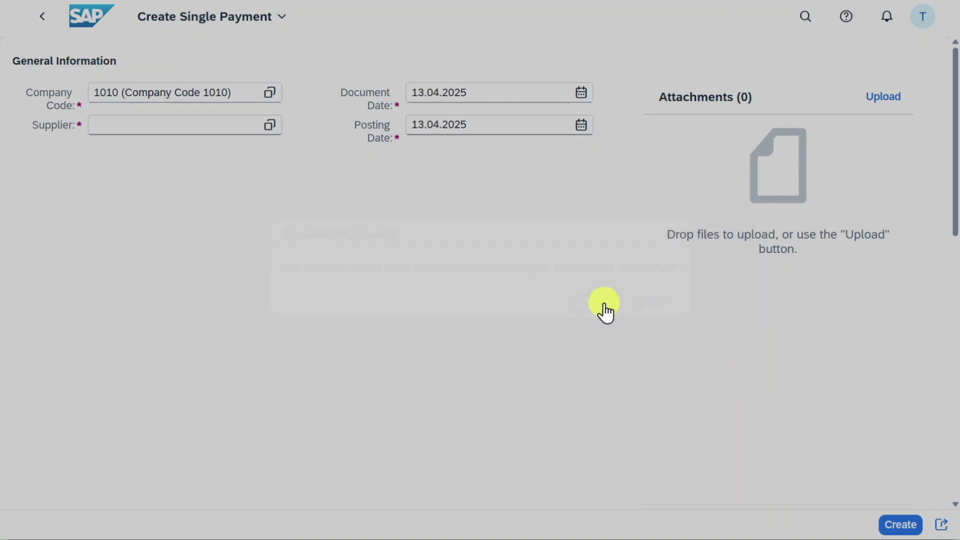
{"action": "left_click", "coordinate": [186, 126]}
{"action": "type", "text": "1000023"}
{"action": "left_click", "coordinate": [484, 92]}
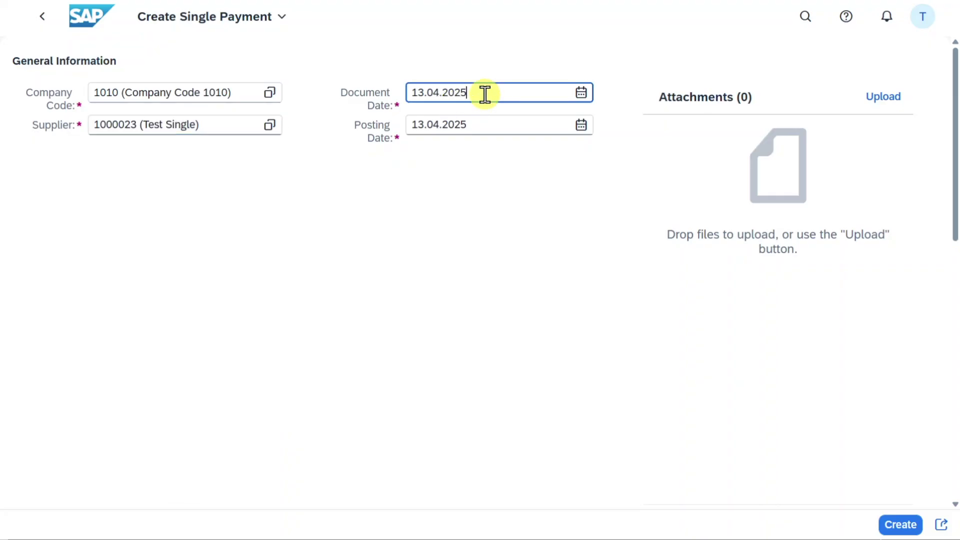
{"action": "left_click_drag", "start_coordinate": [485, 92], "coordinate": [388, 90]}
{"action": "left_click_drag", "start_coordinate": [473, 128], "coordinate": [397, 128]}
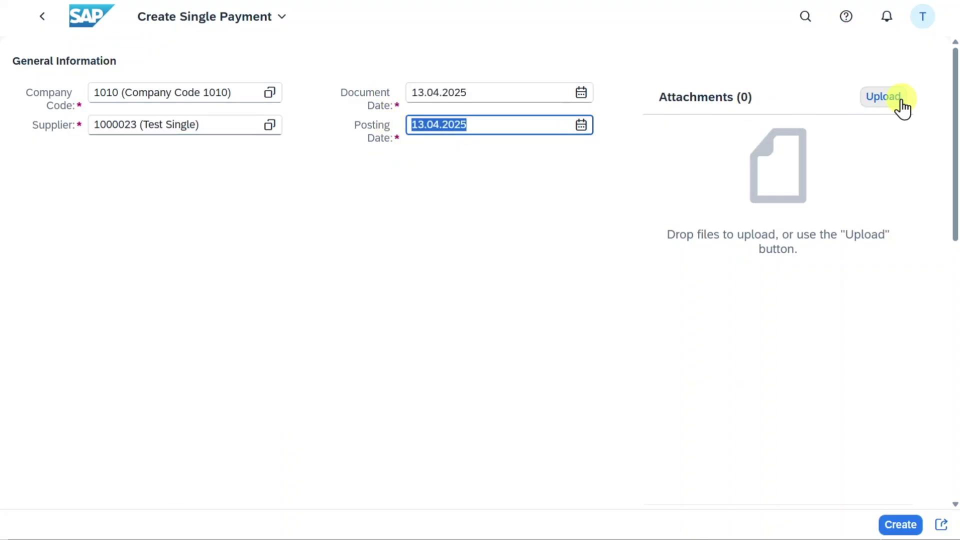
{"action": "scroll", "coordinate": [642, 215], "scroll_direction": "down", "scroll_amount": 6}
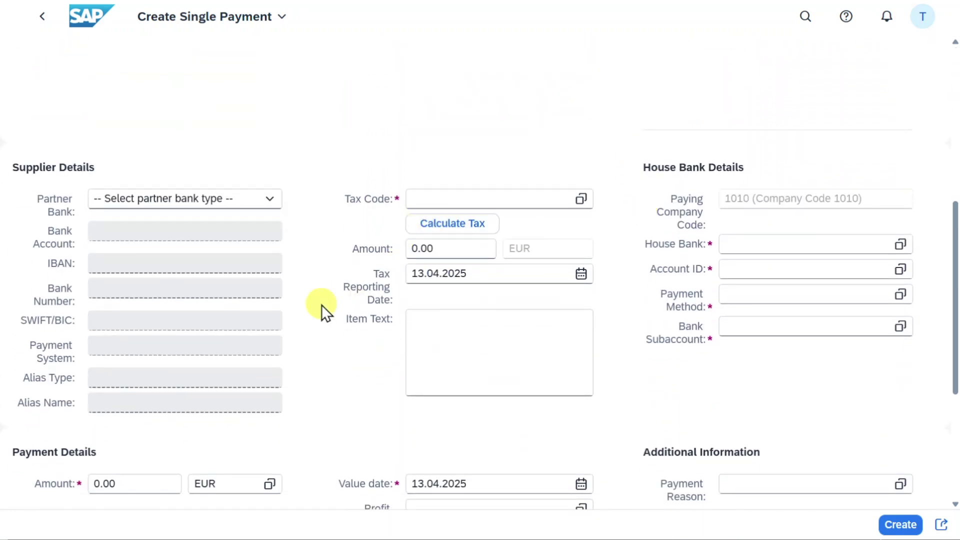
Choose partner bank 0001, filling bank account, IBAN, bank number and SWIFT SPBBDEXX.
{"action": "left_click", "coordinate": [241, 199]}
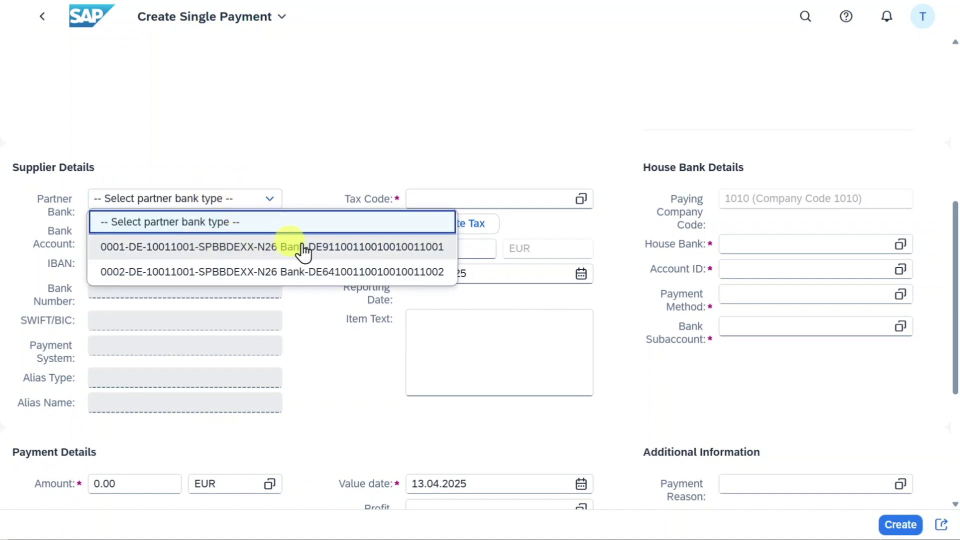
{"action": "left_click", "coordinate": [243, 250]}
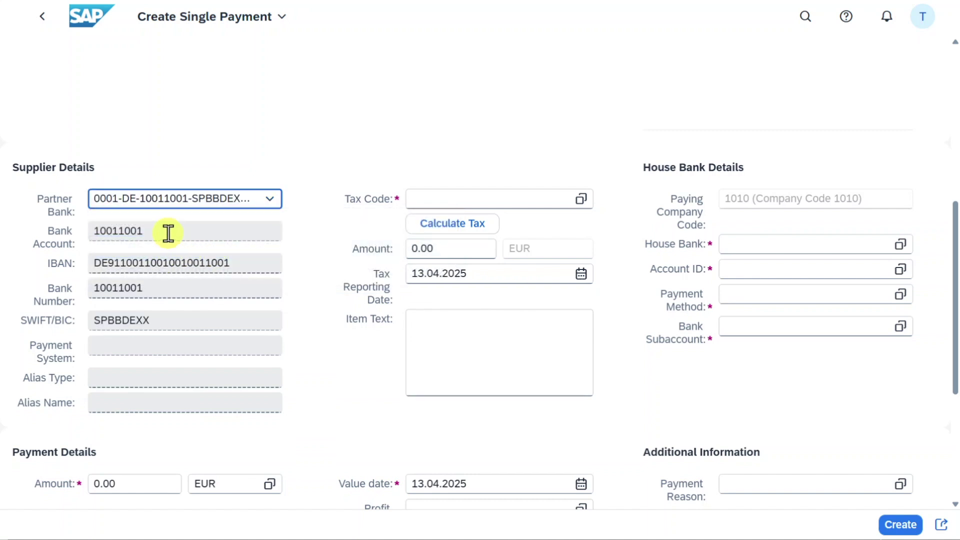
{"action": "left_click_drag", "start_coordinate": [168, 232], "coordinate": [79, 227]}
{"action": "left_click_drag", "start_coordinate": [231, 263], "coordinate": [93, 263]}
{"action": "left_click_drag", "start_coordinate": [161, 290], "coordinate": [92, 295]}
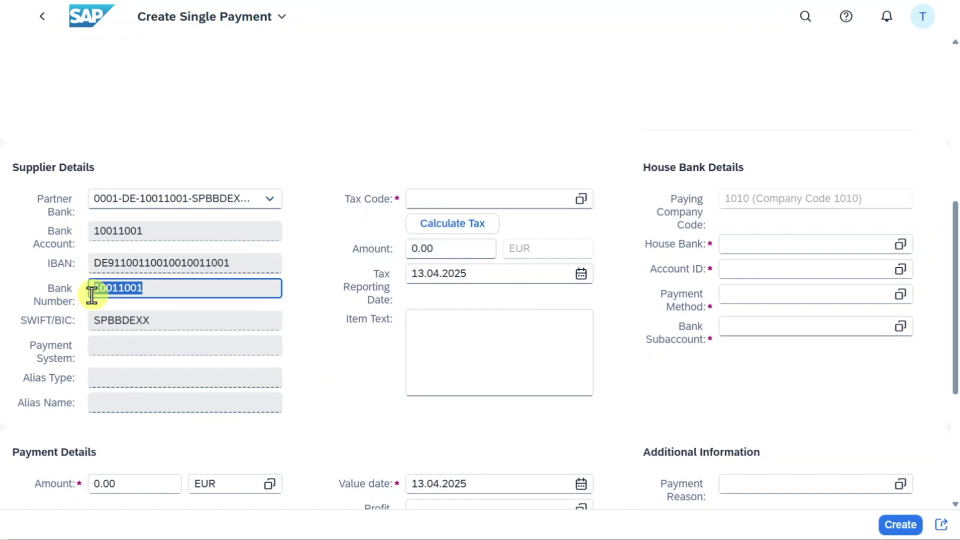
{"action": "left_click_drag", "start_coordinate": [161, 320], "coordinate": [75, 320]}
{"action": "left_click", "coordinate": [180, 320]}
Set the tax code to V1 input tax.
{"action": "left_click", "coordinate": [484, 199]}
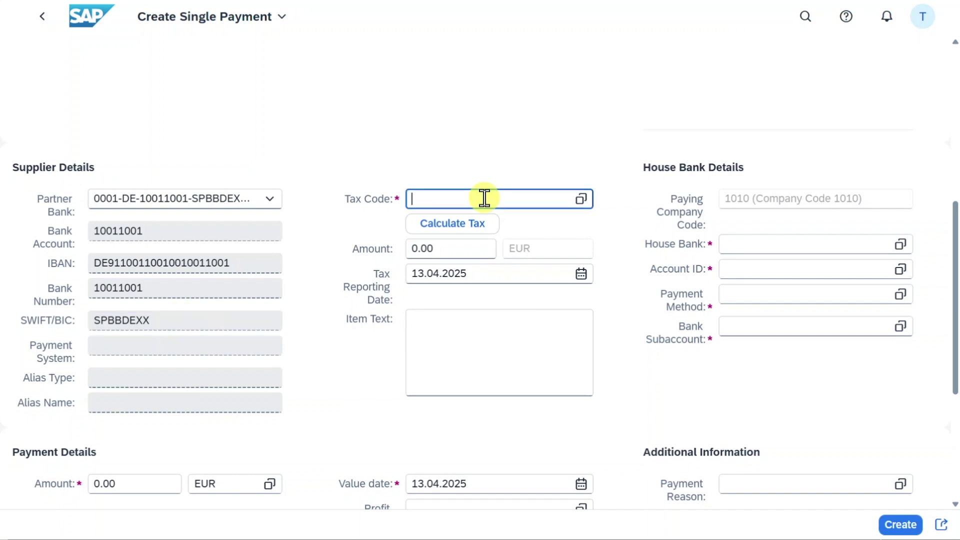
{"action": "type", "text": "V1"}
{"action": "left_click", "coordinate": [450, 247]}
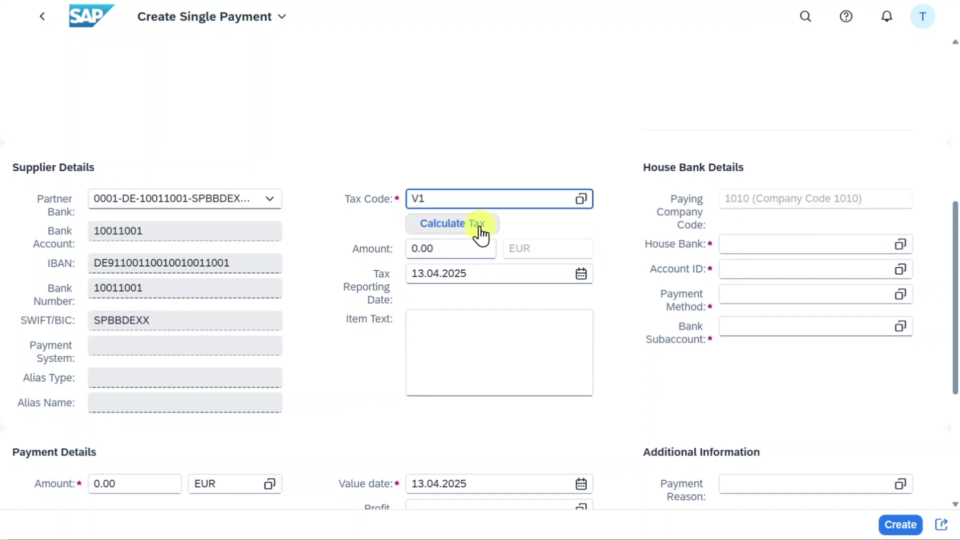
{"action": "left_click", "coordinate": [765, 244]}
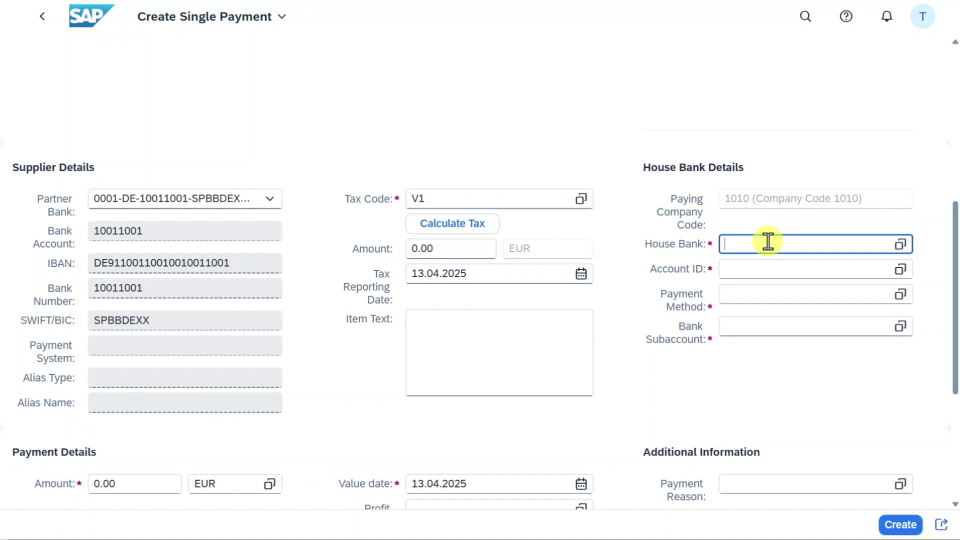
Choose house bank DEBK1 with direct debit, filling account ID, payment method and subaccount.
{"action": "left_click", "coordinate": [901, 248]}
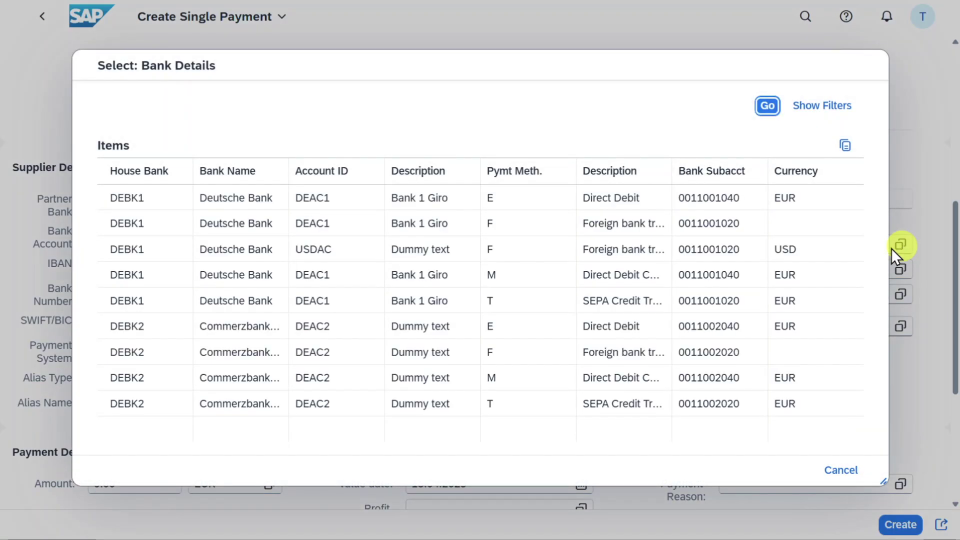
{"action": "left_click", "coordinate": [256, 199]}
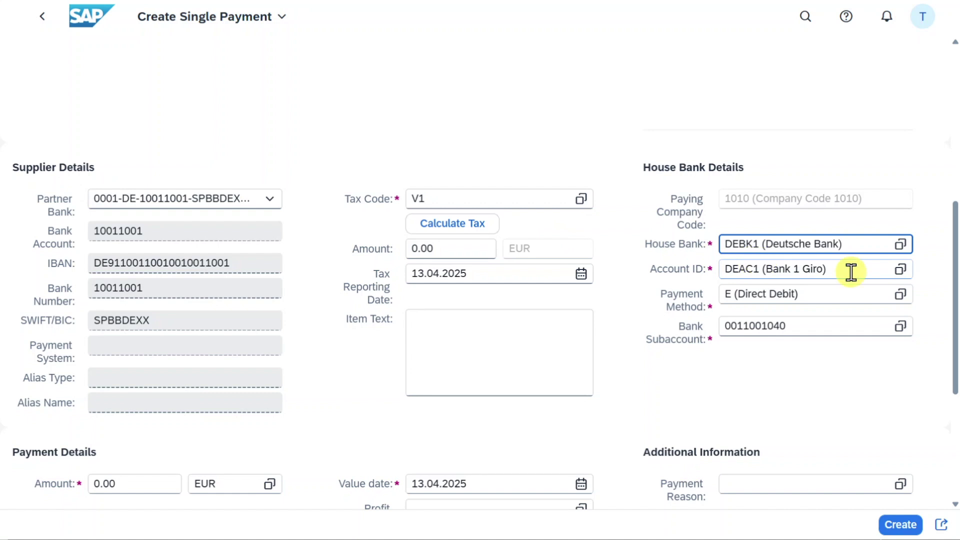
{"action": "left_click", "coordinate": [851, 272]}
{"action": "left_click", "coordinate": [800, 295]}
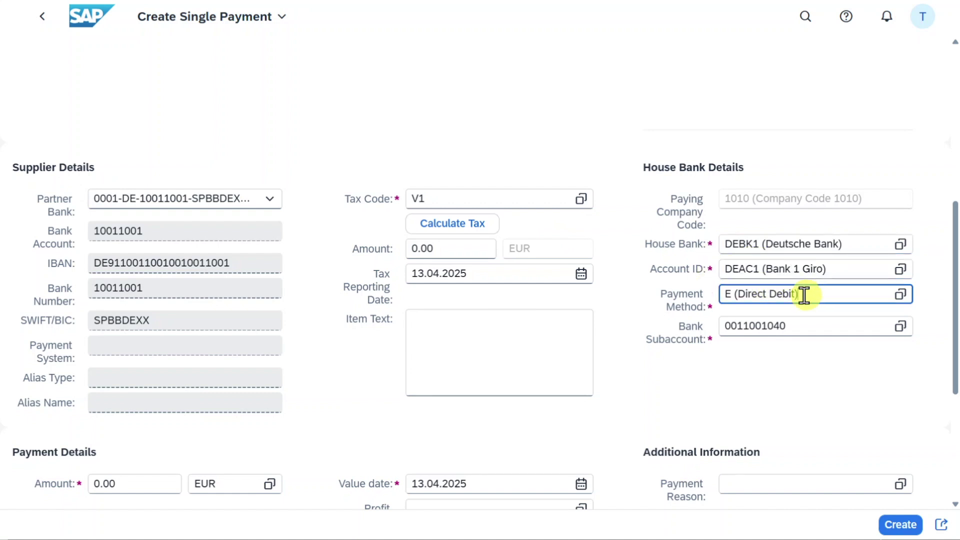
{"action": "left_click", "coordinate": [791, 320]}
{"action": "left_click", "coordinate": [642, 329]}
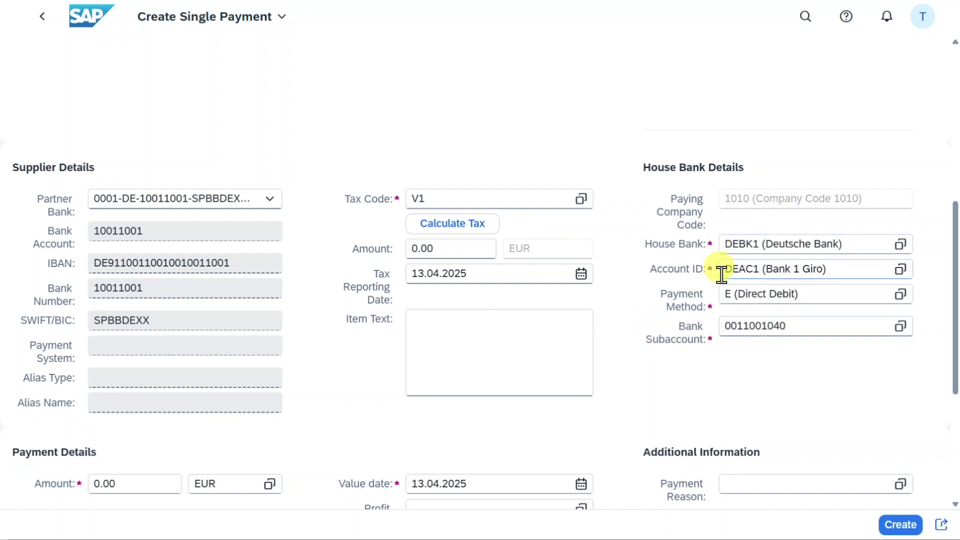
{"action": "scroll", "coordinate": [343, 336], "scroll_direction": "down", "scroll_amount": 1}
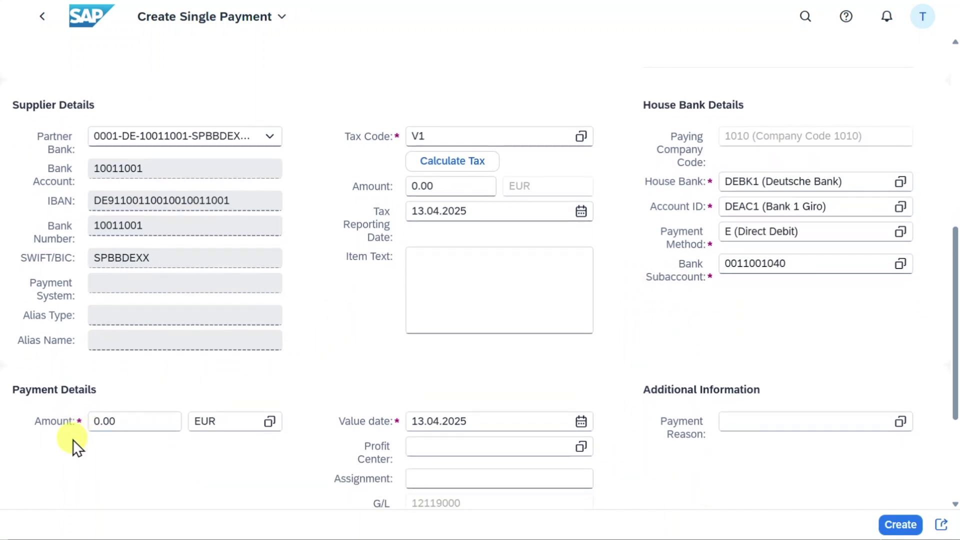
Enter a 1,000.00 EUR amount and calculate tax of 159.66.
{"action": "left_click", "coordinate": [55, 418]}
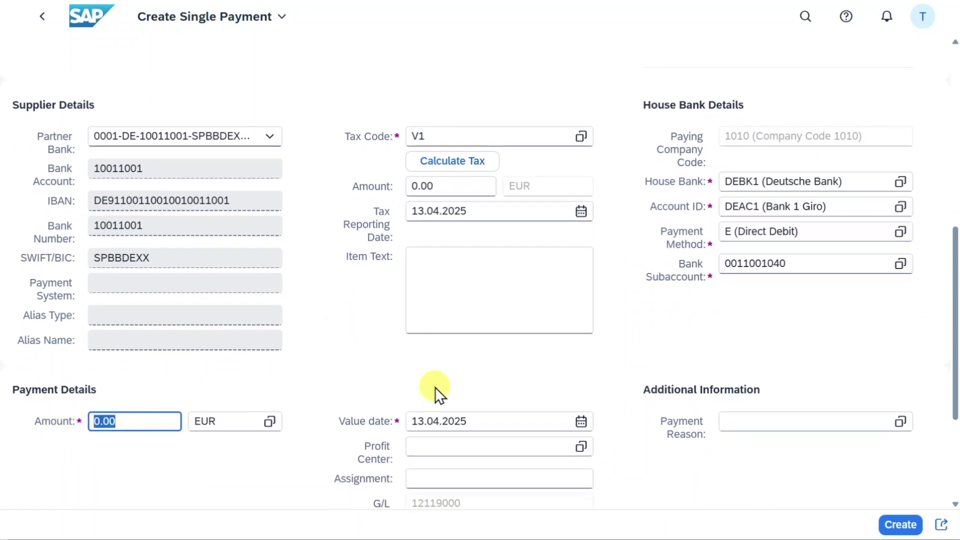
{"action": "type", "text": "1,000"}
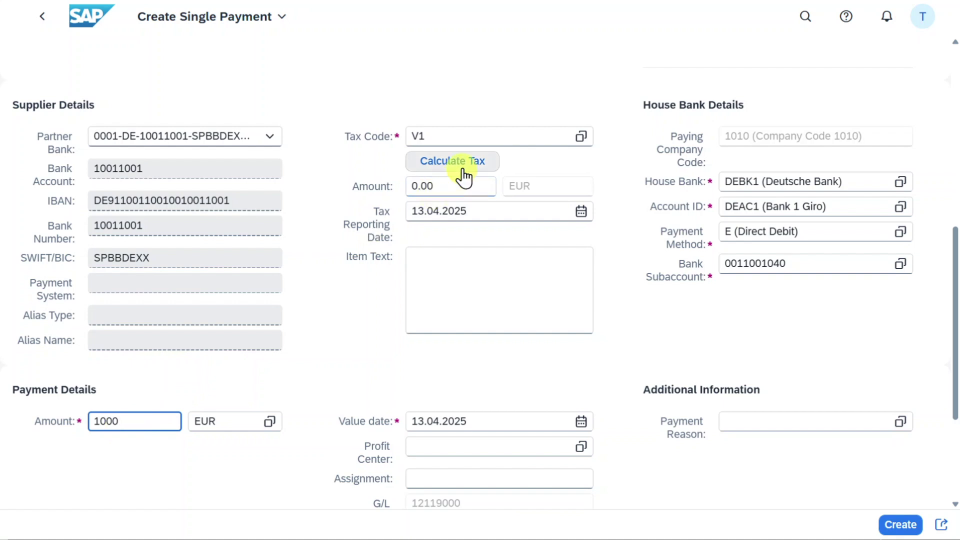
{"action": "left_click", "coordinate": [459, 166]}
{"action": "scroll", "coordinate": [453, 239], "scroll_direction": "down", "scroll_amount": 1}
{"action": "left_click_drag", "start_coordinate": [491, 360], "coordinate": [380, 360]}
{"action": "left_click", "coordinate": [492, 381]}
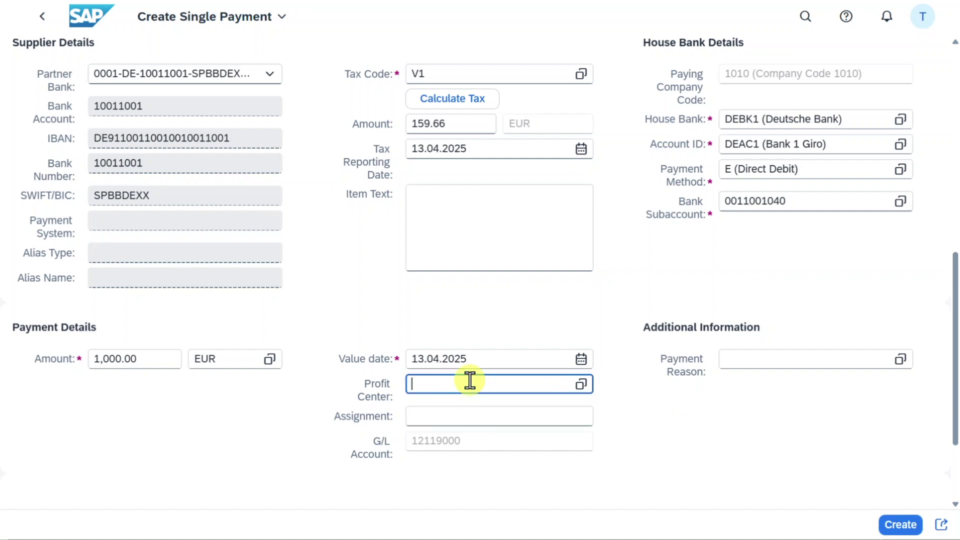
{"action": "left_click", "coordinate": [482, 439]}
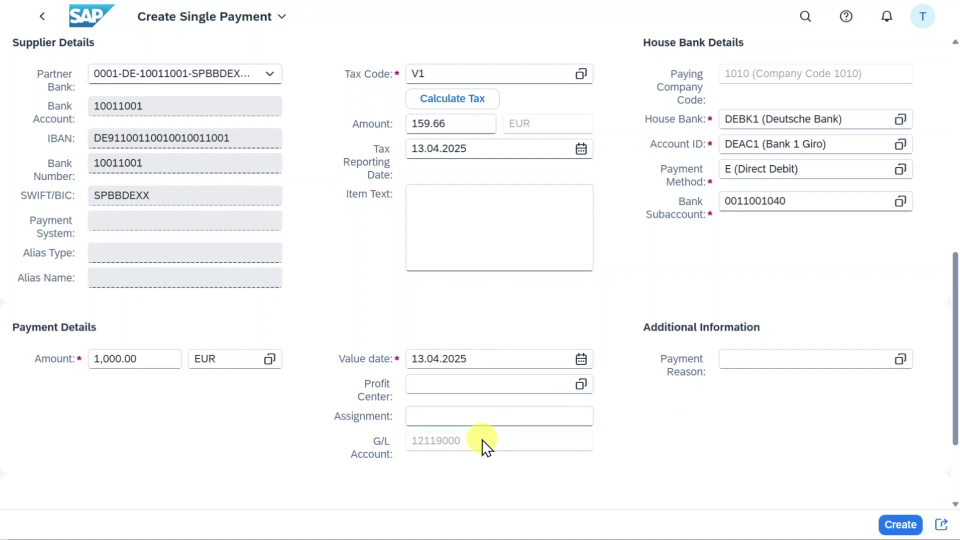
{"action": "left_click", "coordinate": [480, 443]}
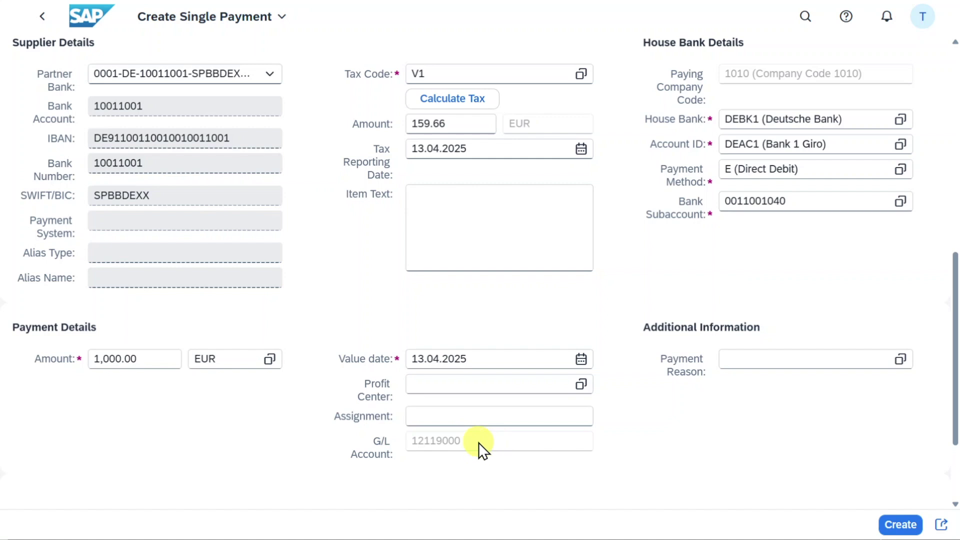
{"action": "left_click", "coordinate": [799, 360]}
{"action": "left_click", "coordinate": [655, 410]}
{"action": "scroll", "coordinate": [636, 173], "scroll_direction": "up", "scroll_amount": 2}
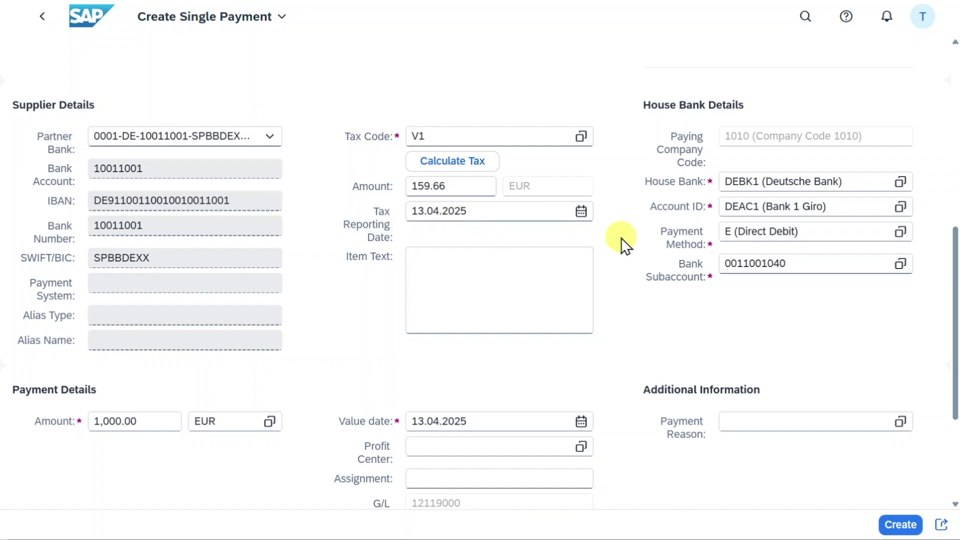
{"action": "scroll", "coordinate": [627, 306], "scroll_direction": "down", "scroll_amount": 2}
Post the single payment, accepting the missing e-mail warning, to schedule payment run M0001 for 13.04.2025.
{"action": "left_click", "coordinate": [898, 525]}
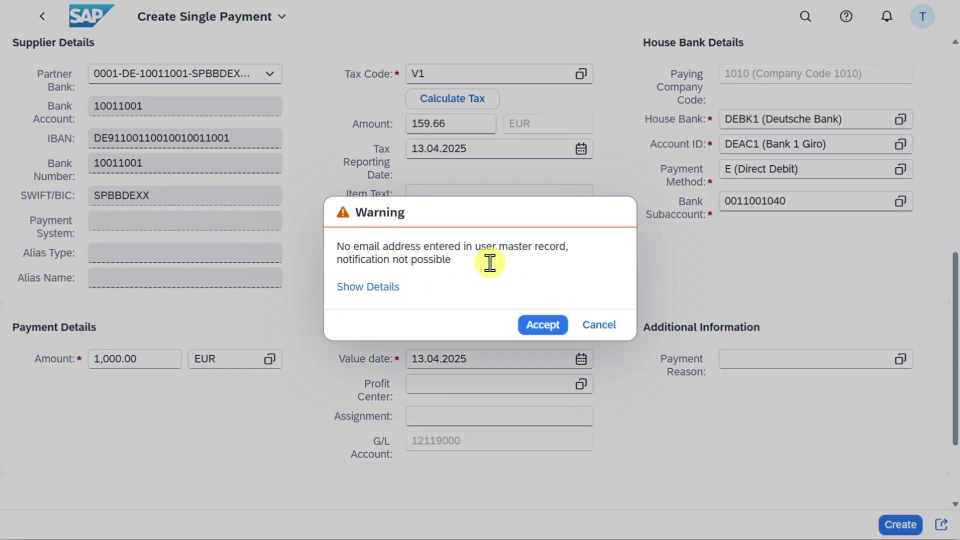
{"action": "left_click_drag", "start_coordinate": [491, 266], "coordinate": [324, 246]}
{"action": "left_click", "coordinate": [472, 275]}
{"action": "left_click", "coordinate": [538, 322]}
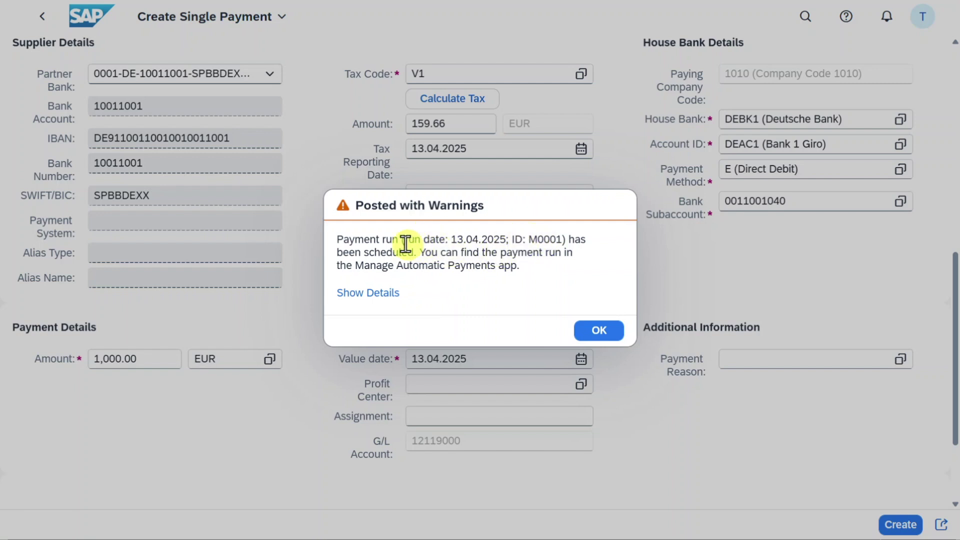
{"action": "left_click", "coordinate": [600, 331]}
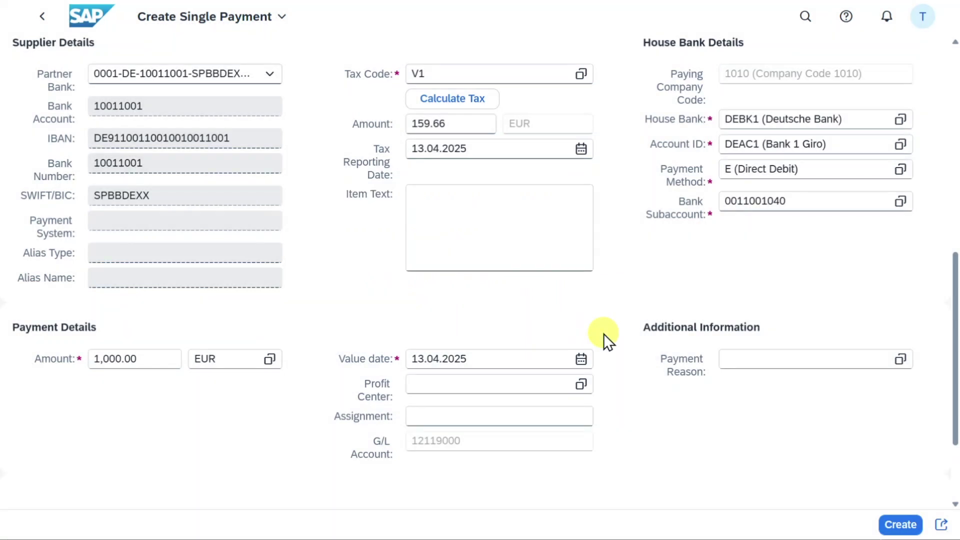
{"action": "left_click", "coordinate": [801, 17]}
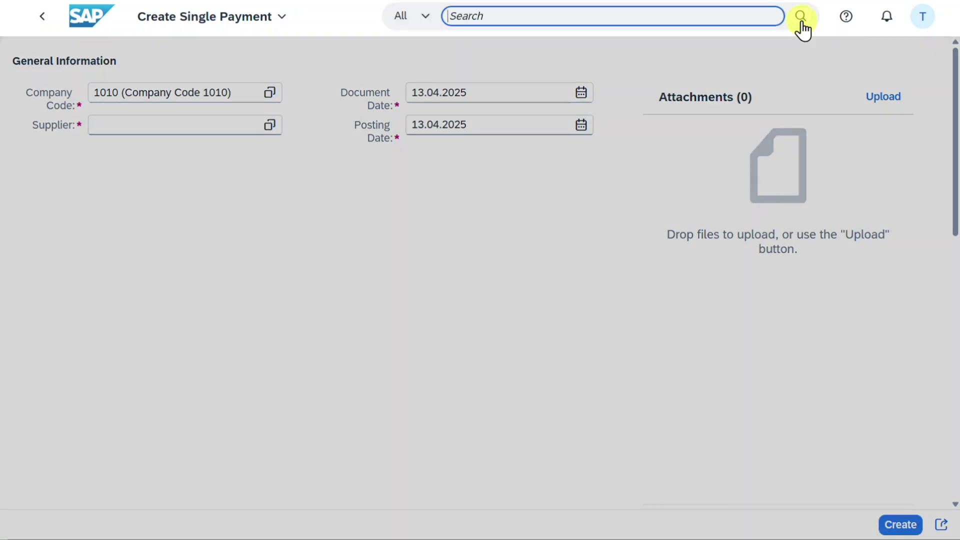
Open Manage Automatic Payments and list this week's processed proposal M0001 for company code 1010.
{"action": "type", "text": "manage automa"}
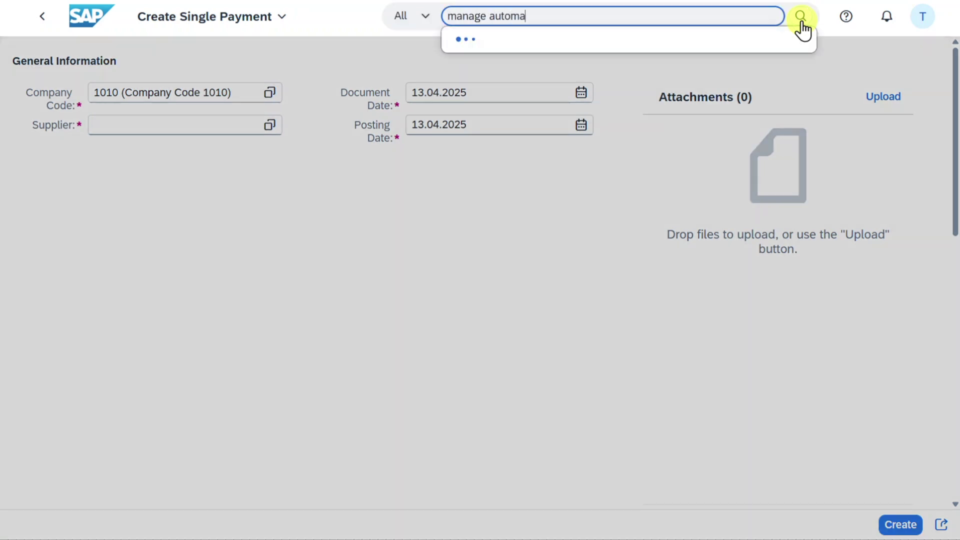
{"action": "left_click", "coordinate": [533, 79]}
{"action": "left_click", "coordinate": [807, 138]}
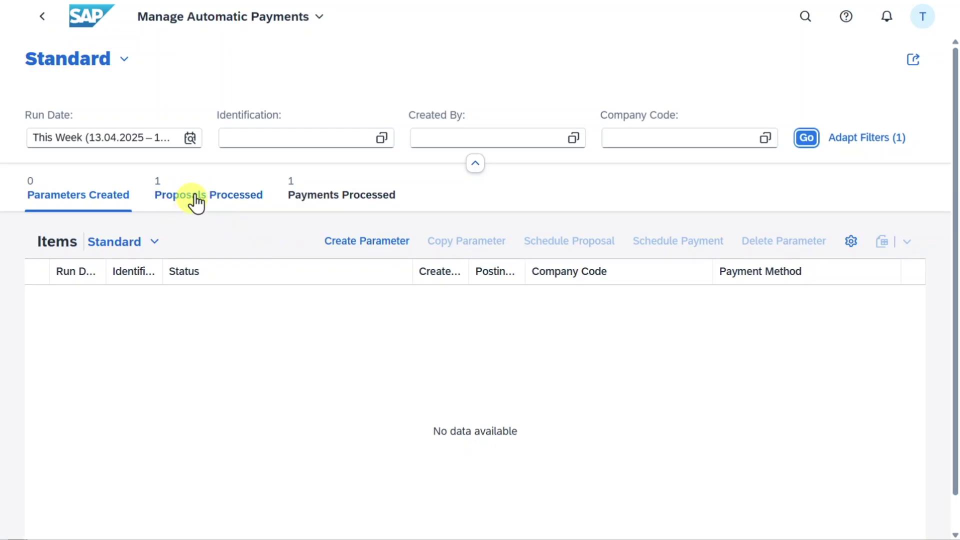
{"action": "left_click", "coordinate": [192, 195]}
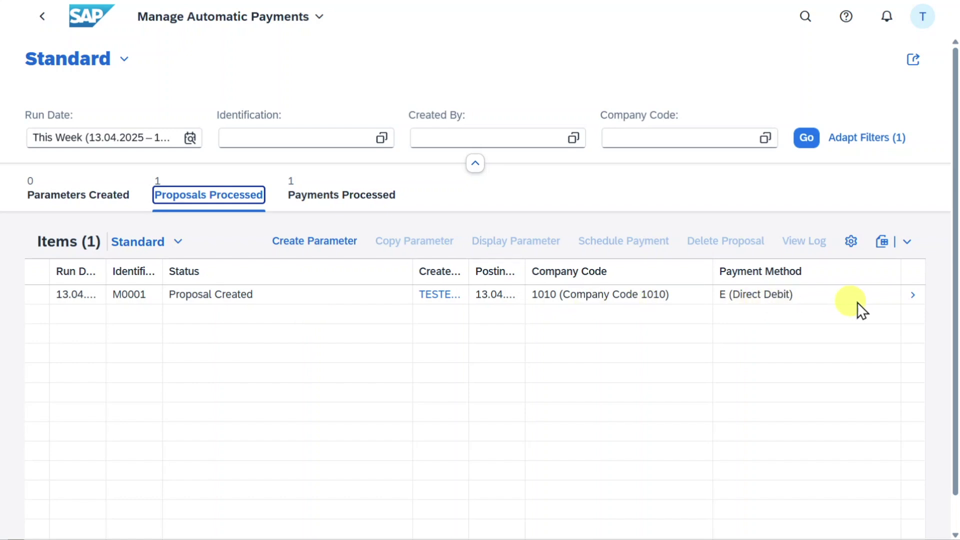
{"action": "left_click", "coordinate": [913, 300]}
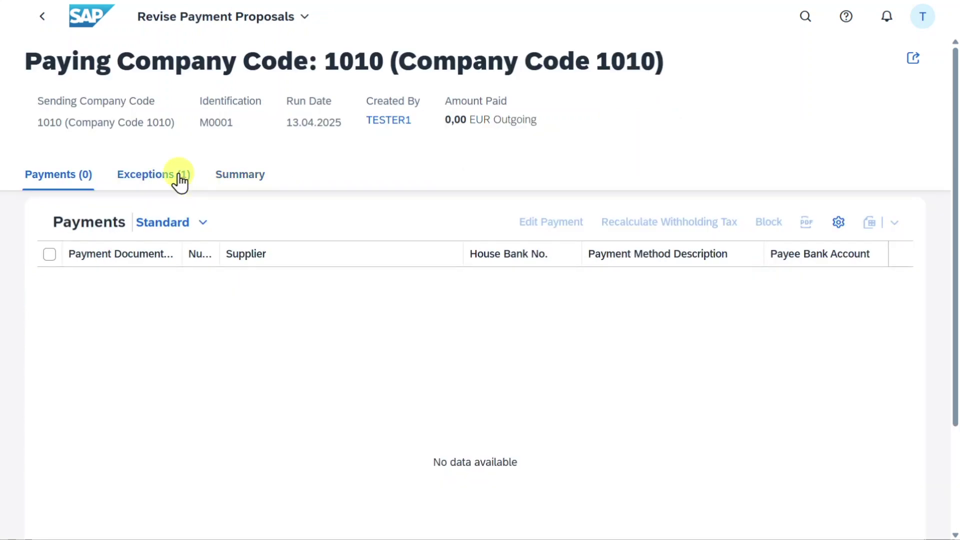
{"action": "left_click", "coordinate": [180, 180]}
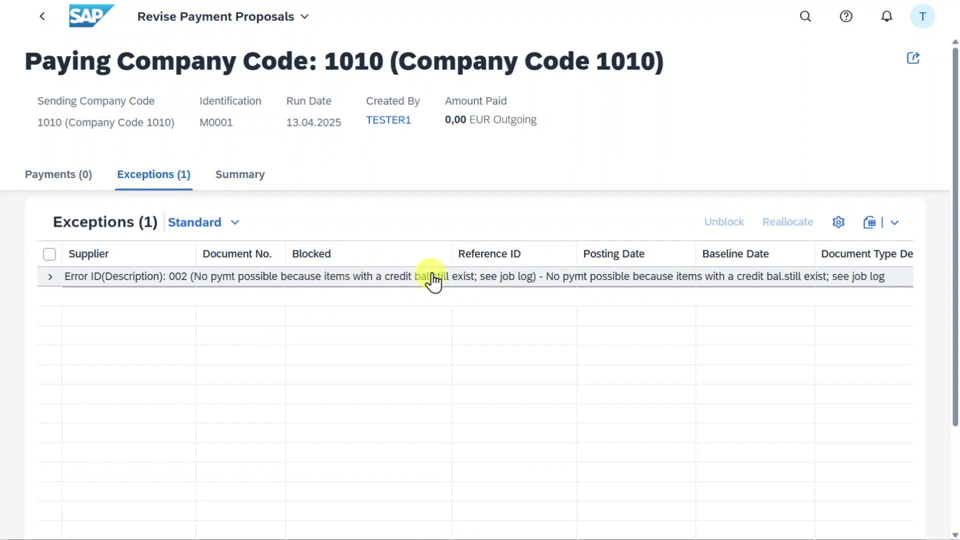
{"action": "left_click", "coordinate": [49, 278]}
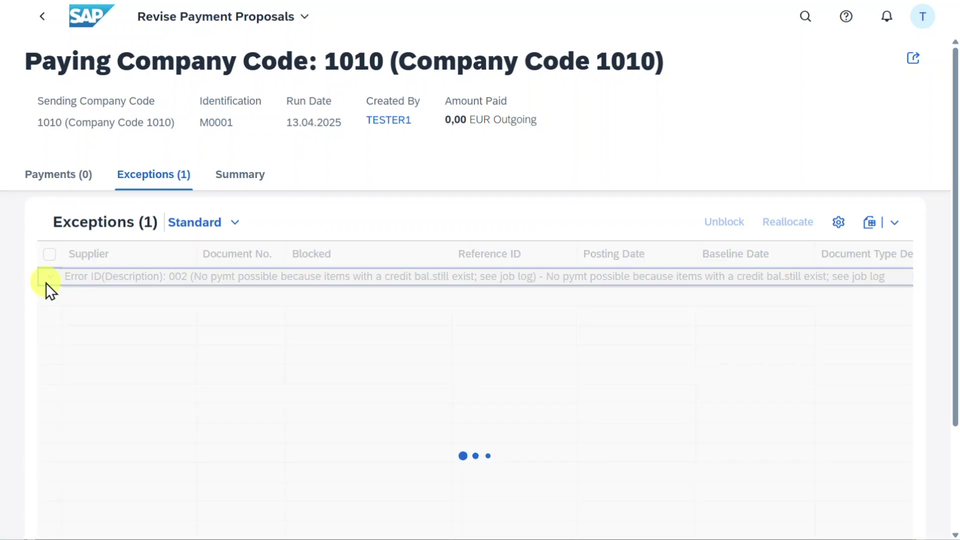
{"action": "left_click", "coordinate": [49, 301]}
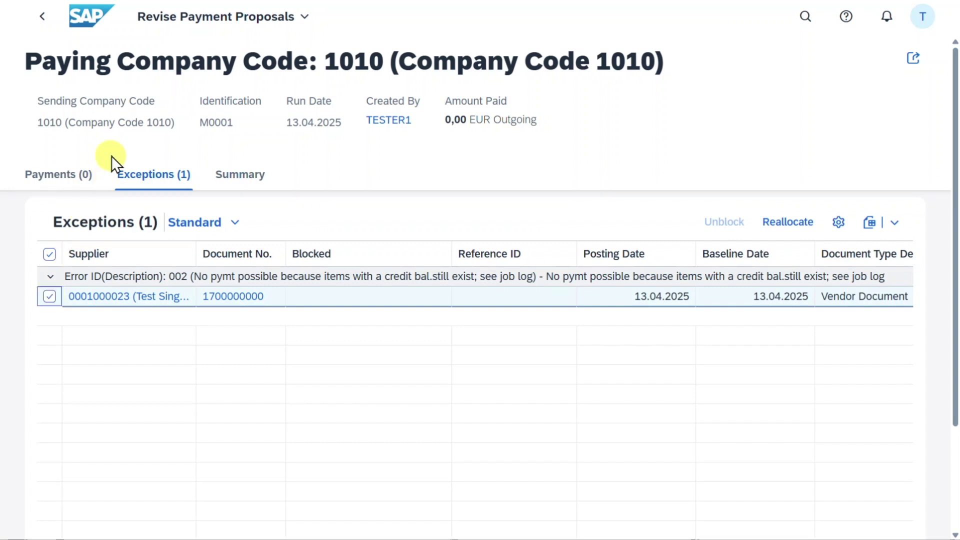